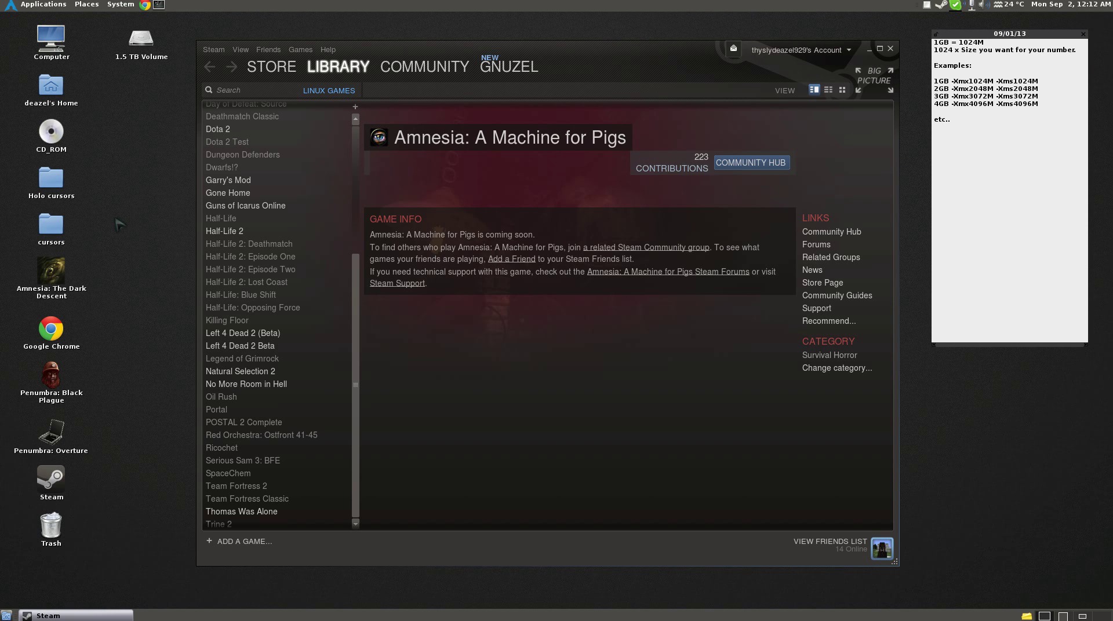
# Step: Start adding a non-Steam game to the library and browse for its program file
pyautogui.click(301, 50)
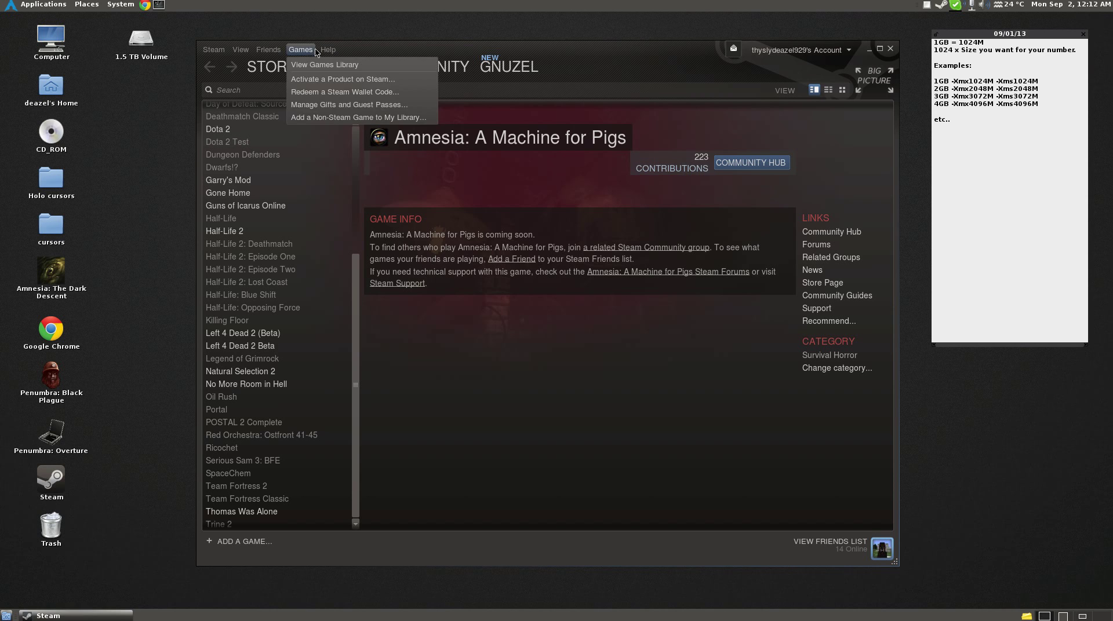
pyautogui.click(328, 49)
pyautogui.moveTo(302, 52)
pyautogui.click(251, 542)
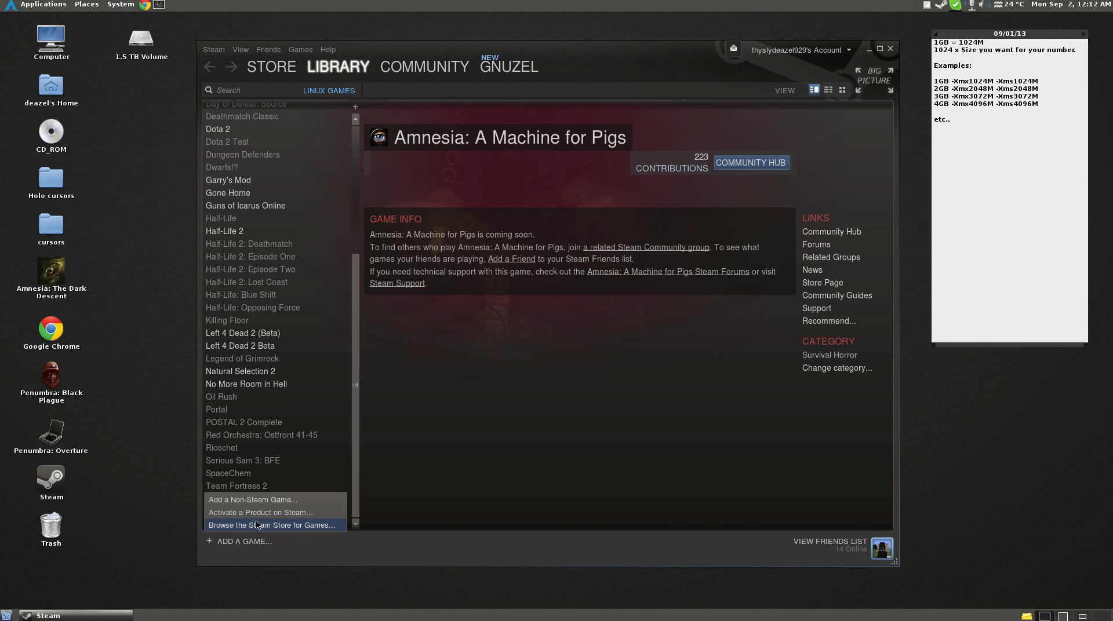
pyautogui.click(262, 499)
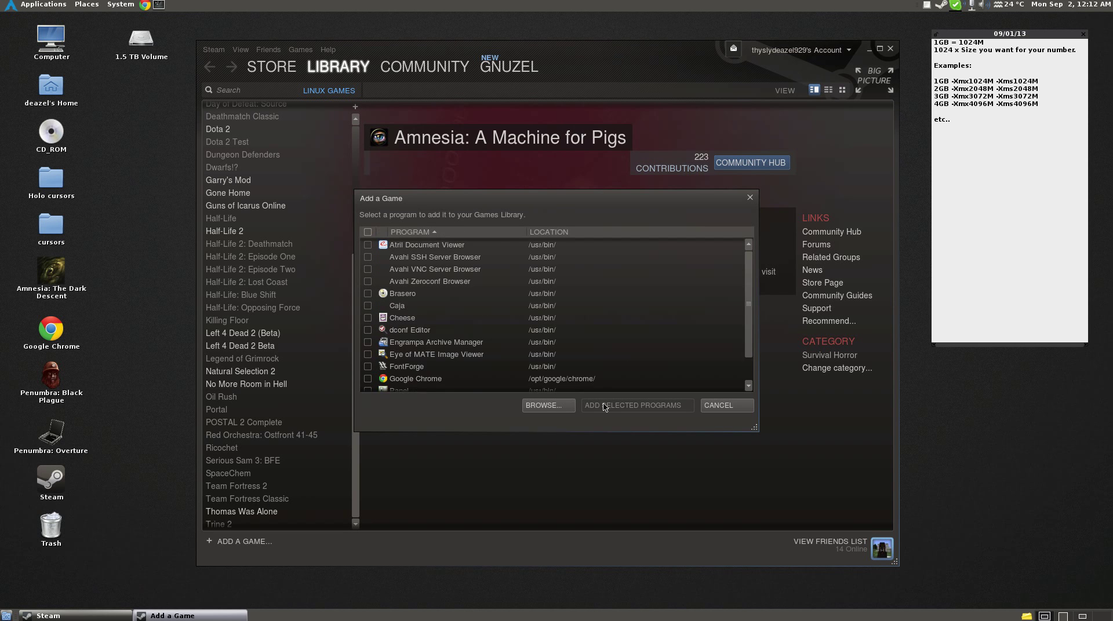
pyautogui.click(545, 406)
# Step: Navigate to the /usr/bin folder and set the file type filter to All Files
pyautogui.click(544, 231)
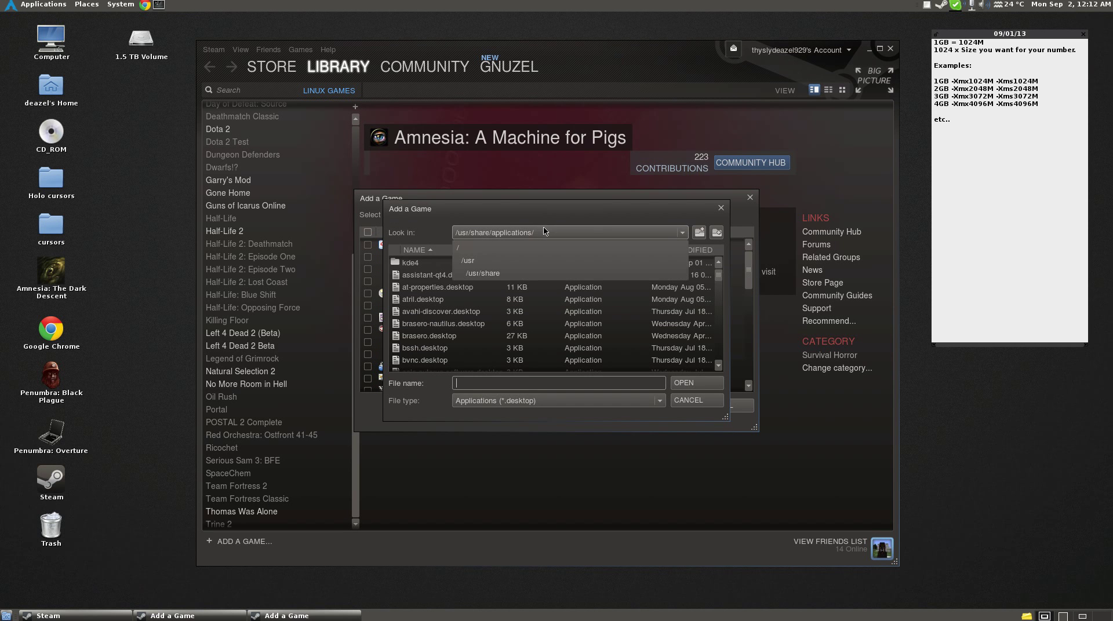
pyautogui.click(485, 263)
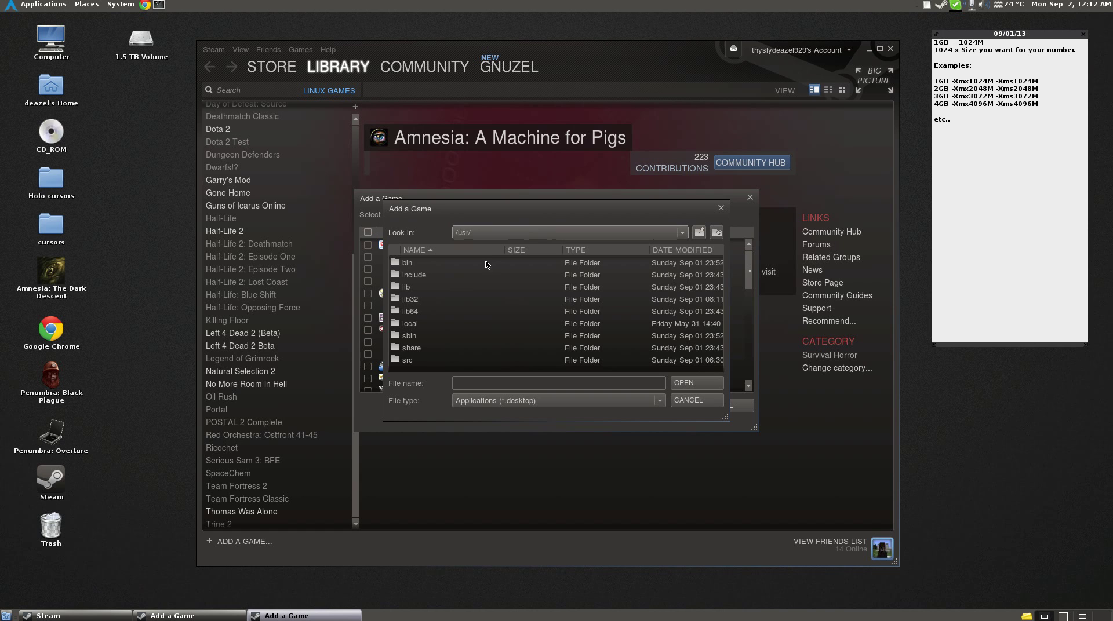
pyautogui.click(490, 275)
pyautogui.doubleClick(486, 264)
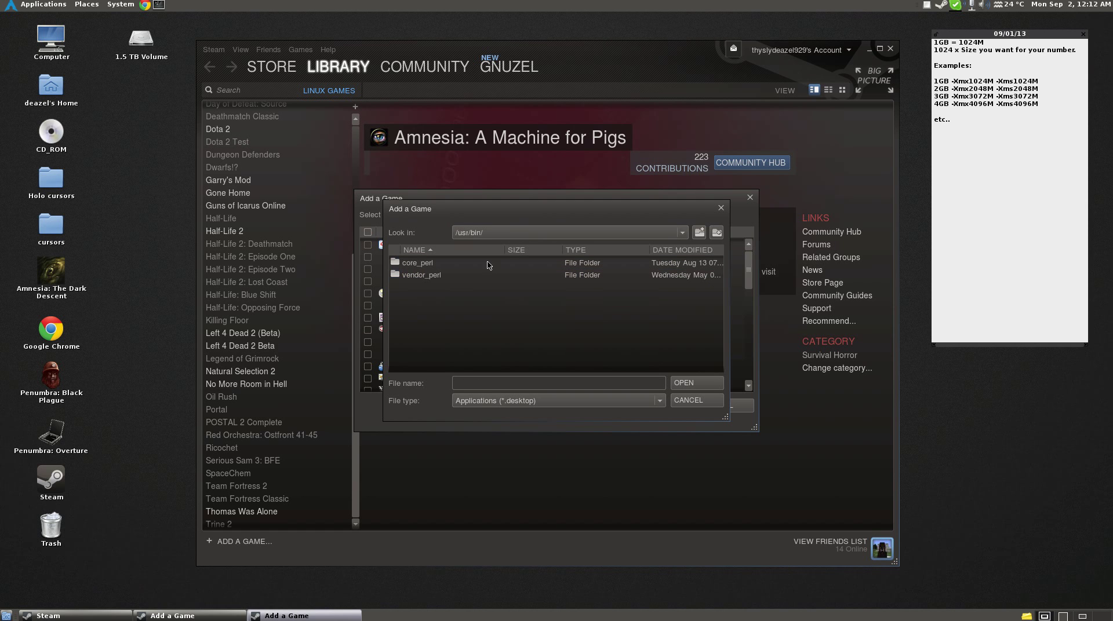
pyautogui.click(469, 401)
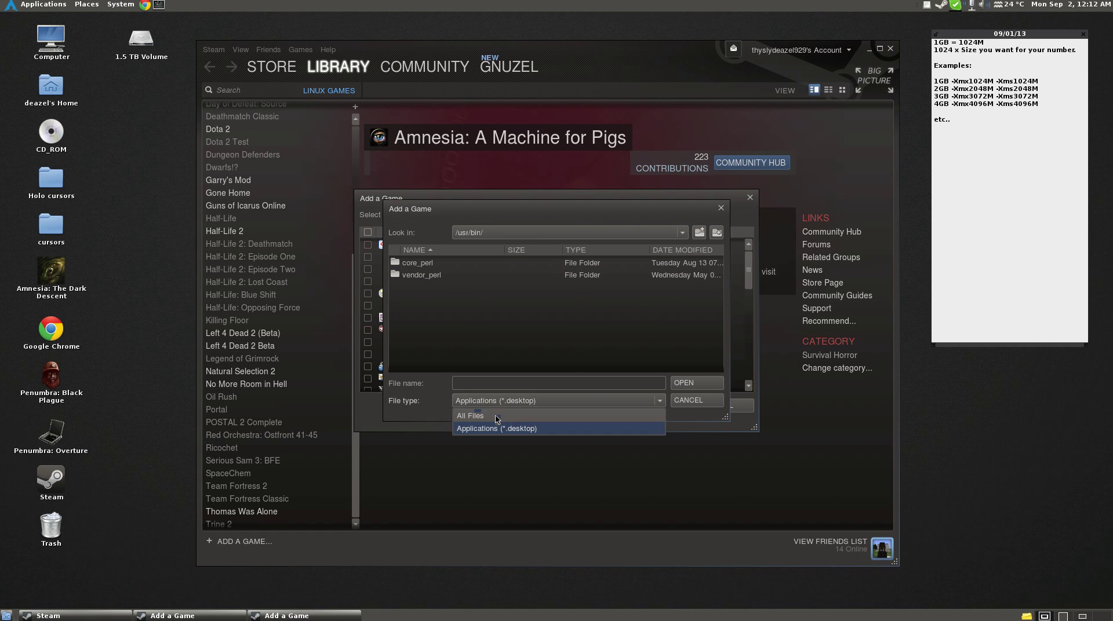
pyautogui.click(498, 419)
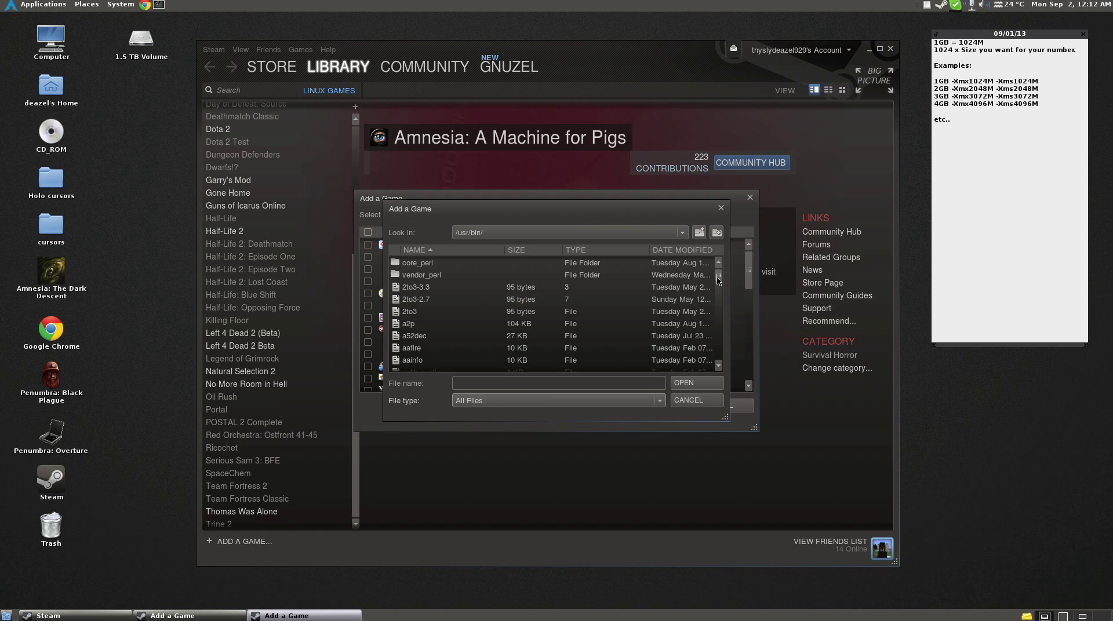
# Step: Choose the java file from /usr/bin and add it to the games library
pyautogui.moveTo(719, 276); pyautogui.dragTo(719, 315)
pyautogui.scroll(15, 531, 308)
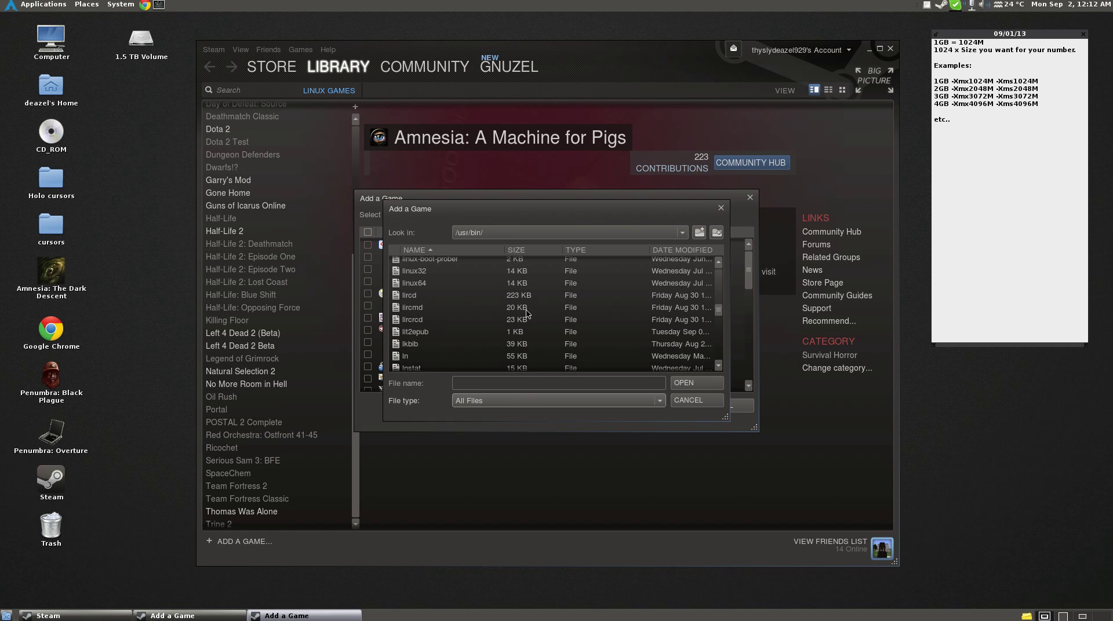
pyautogui.scroll(15, 520, 313)
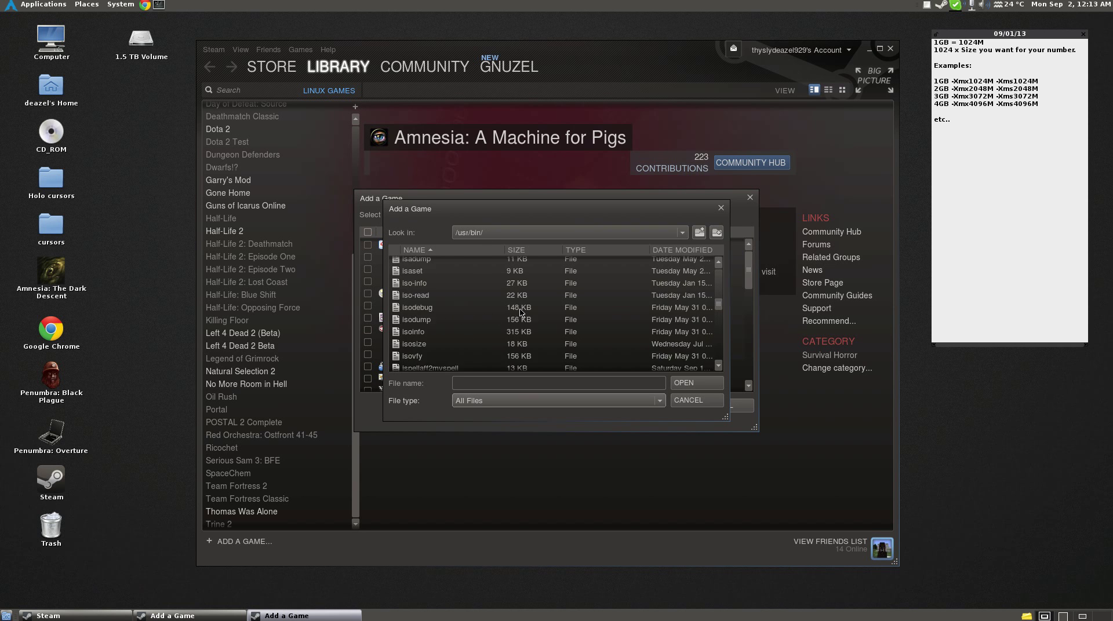
pyautogui.scroll(-10, 520, 313)
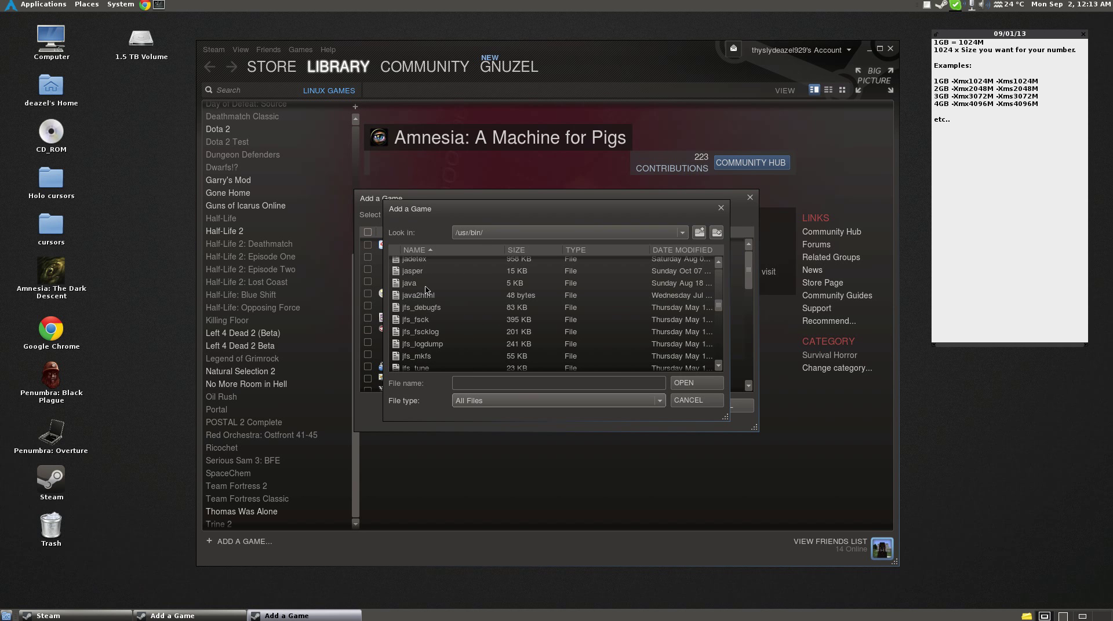
pyautogui.click(426, 290)
pyautogui.click(415, 368)
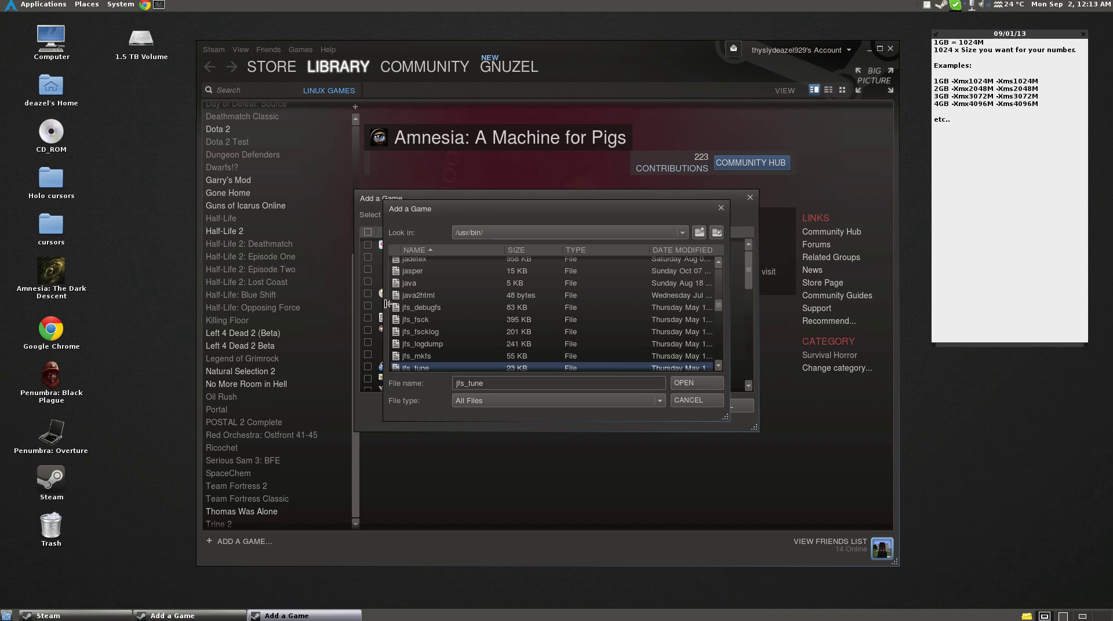
pyautogui.click(411, 284)
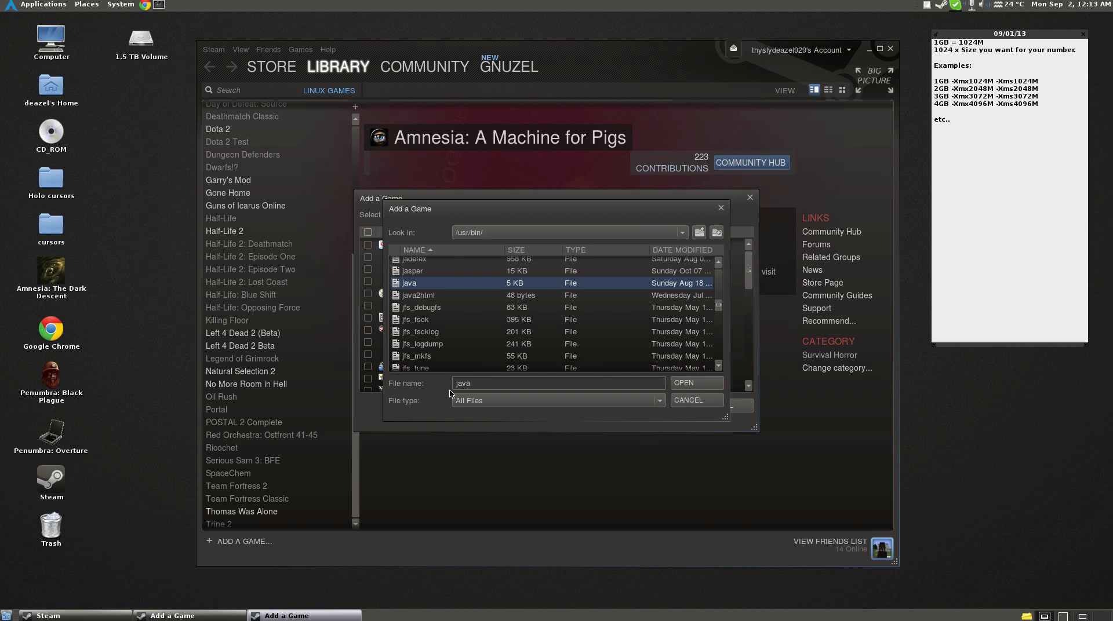
pyautogui.click(679, 384)
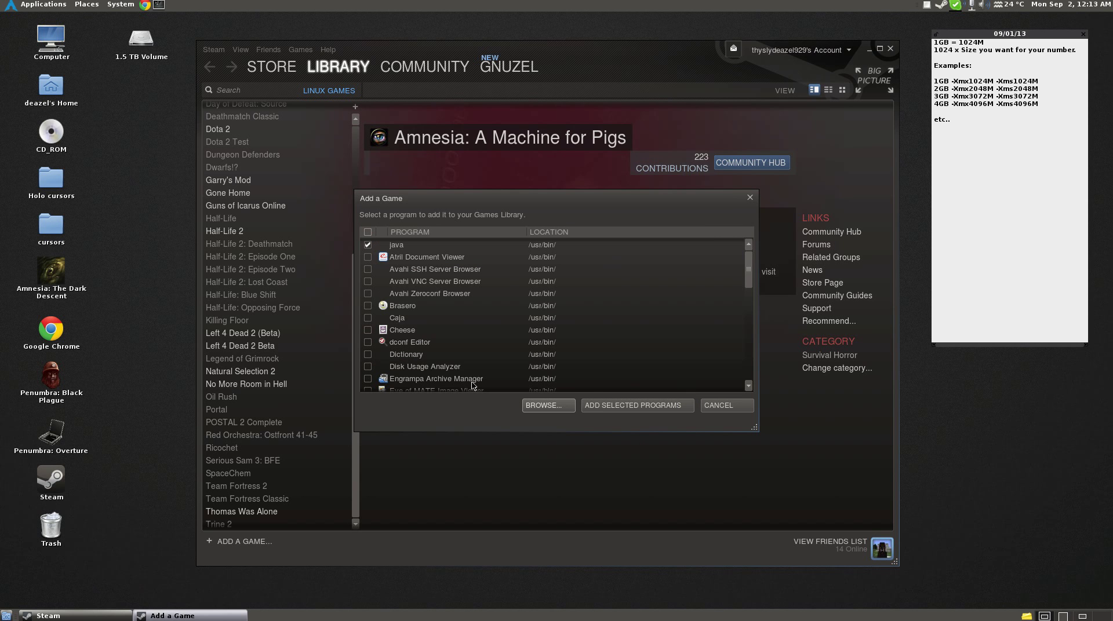
pyautogui.click(604, 406)
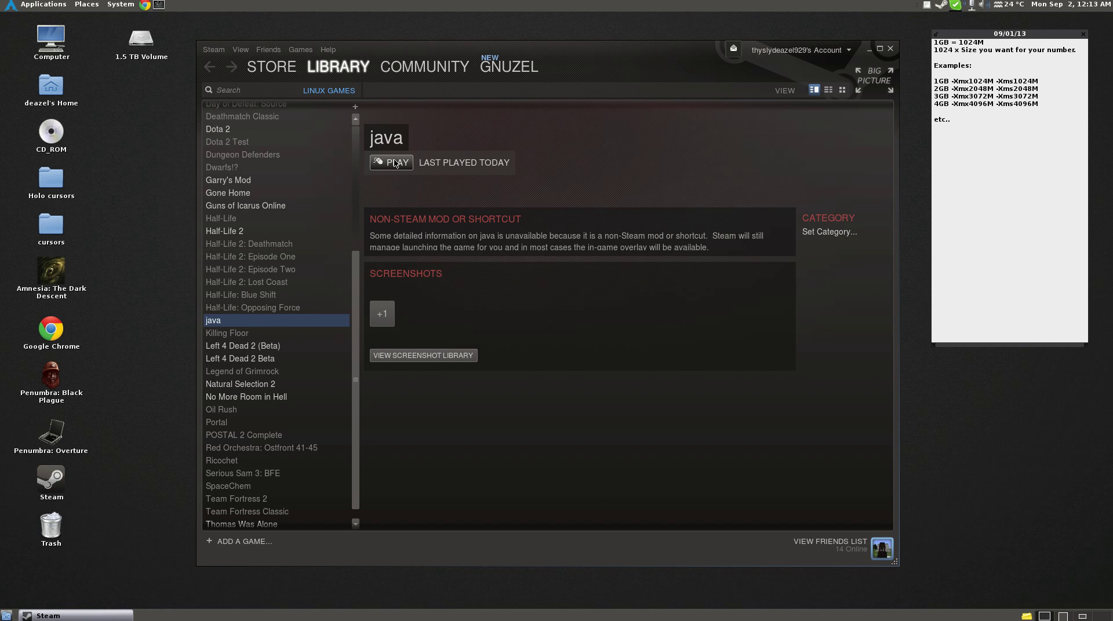
# Step: Rename the java library shortcut to Minecraft in its properties and append -jar to its target
pyautogui.scroll(-1, 355, 261)
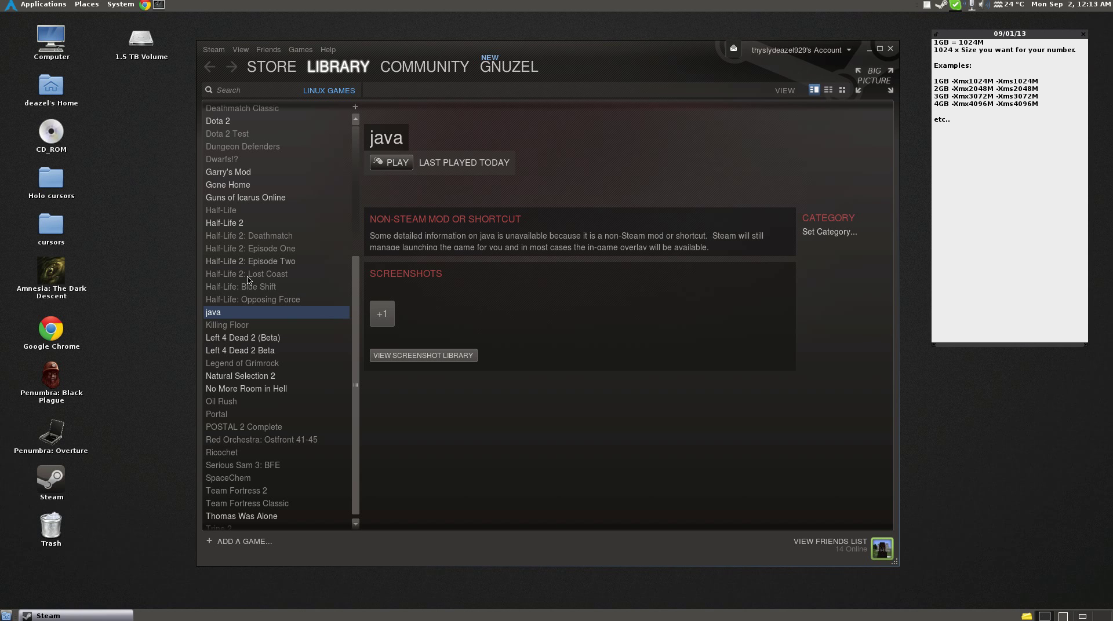
pyautogui.rightClick(232, 312)
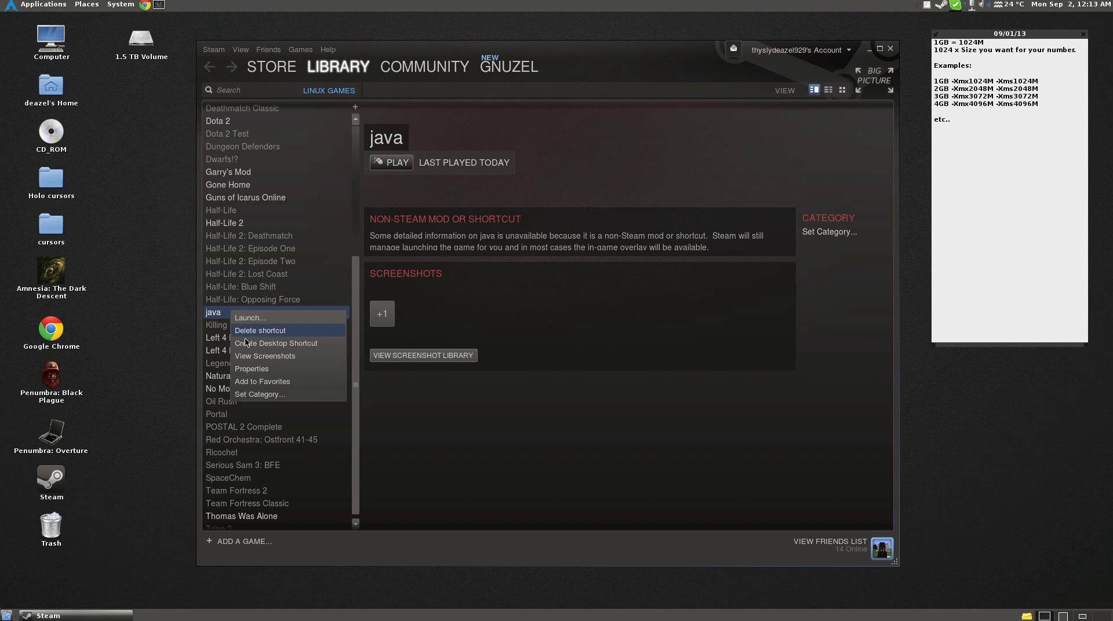
pyautogui.click(249, 369)
pyautogui.doubleClick(462, 270)
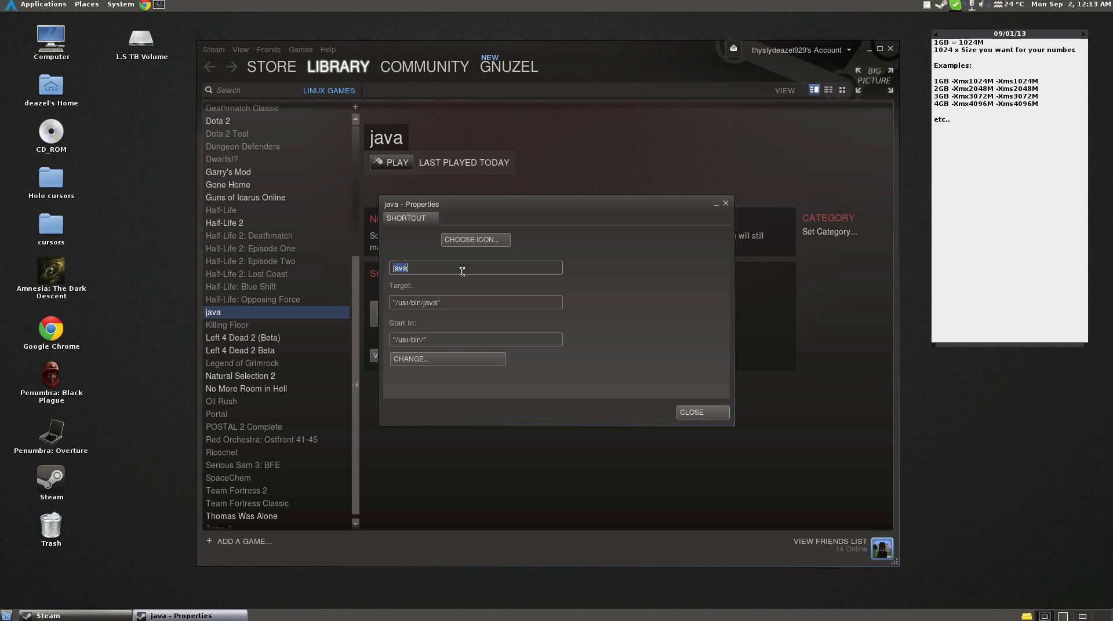
pyautogui.write('Minecraft')
# Step: Change 1024 to 1024M in the size formula on the desktop memory note
pyautogui.tripleClick(938, 81)
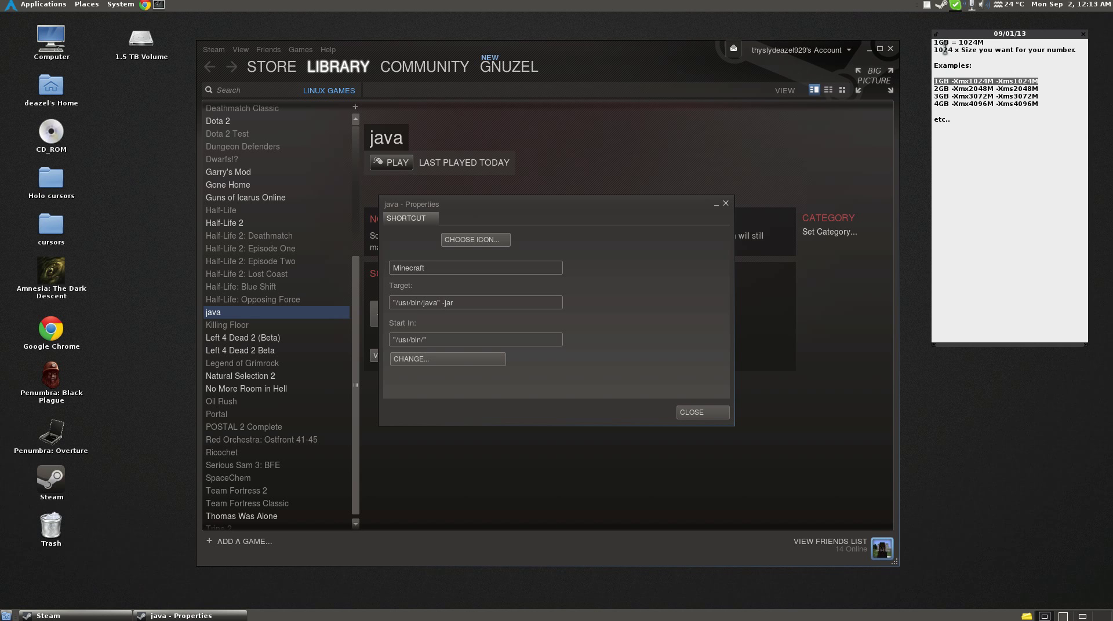
pyautogui.tripleClick(938, 43)
pyautogui.click(939, 46)
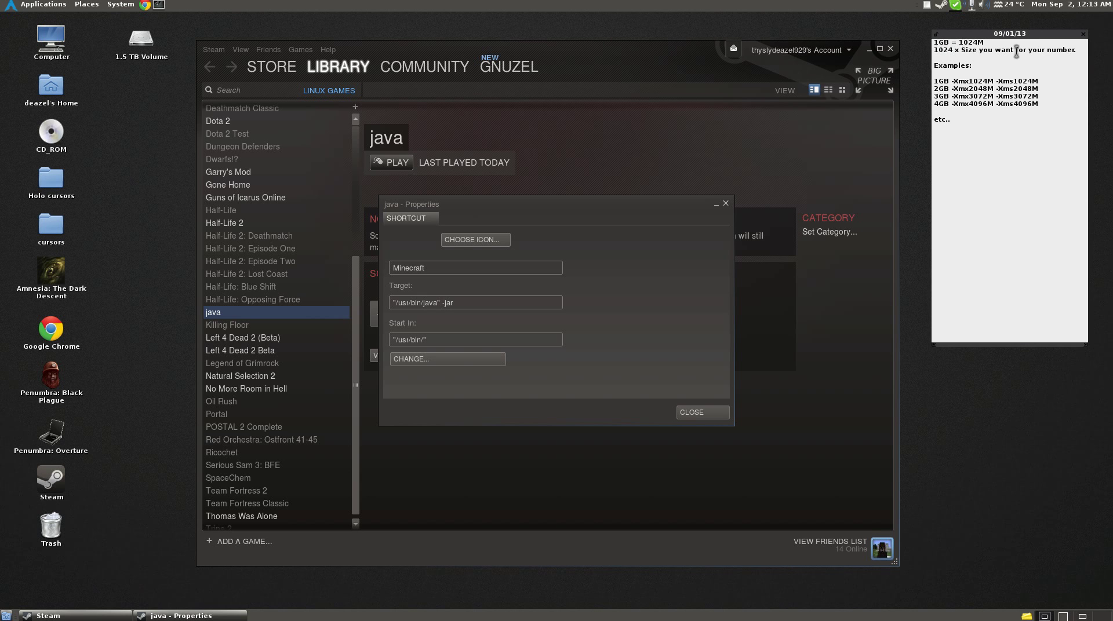
pyautogui.moveTo(933, 50); pyautogui.dragTo(951, 52)
pyautogui.click(951, 52)
pyautogui.write('M')
# Step: Extend the shortcut's target with -Xmx4096M -Xms4096M, followed by an opening quotation mark
pyautogui.click(543, 305)
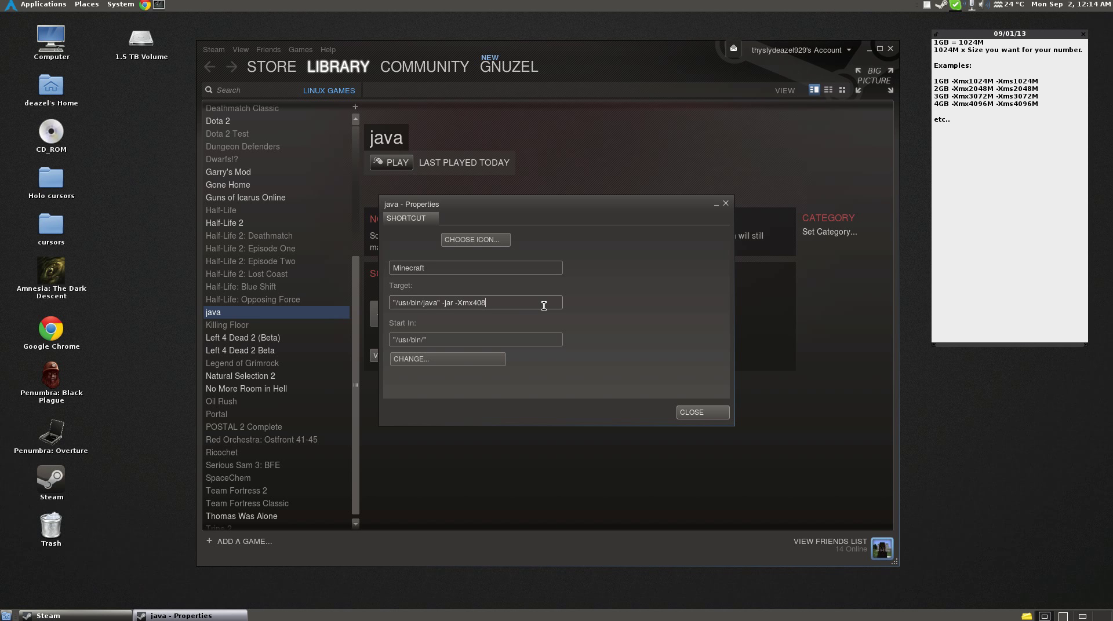
pyautogui.write('M -Xms4096M "')
# Step: Open the Downloads folder and view the location of Minecraft.jar in its file properties, keeping the shortcut's target in sight
pyautogui.click(90, 5)
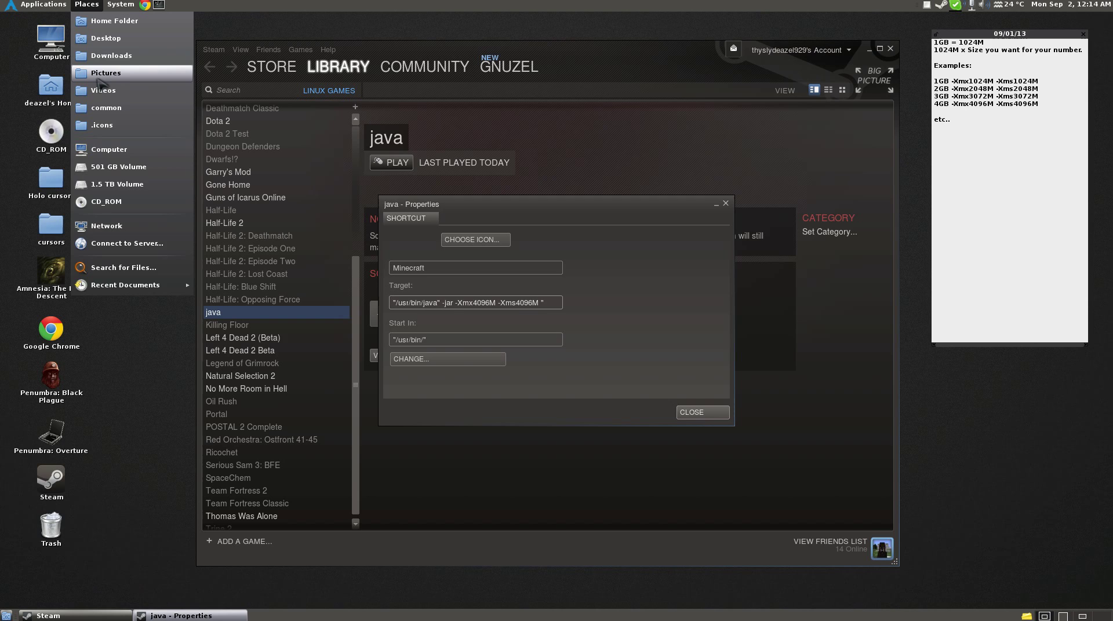
pyautogui.click(111, 55)
pyautogui.moveTo(327, 22); pyautogui.dragTo(165, 136)
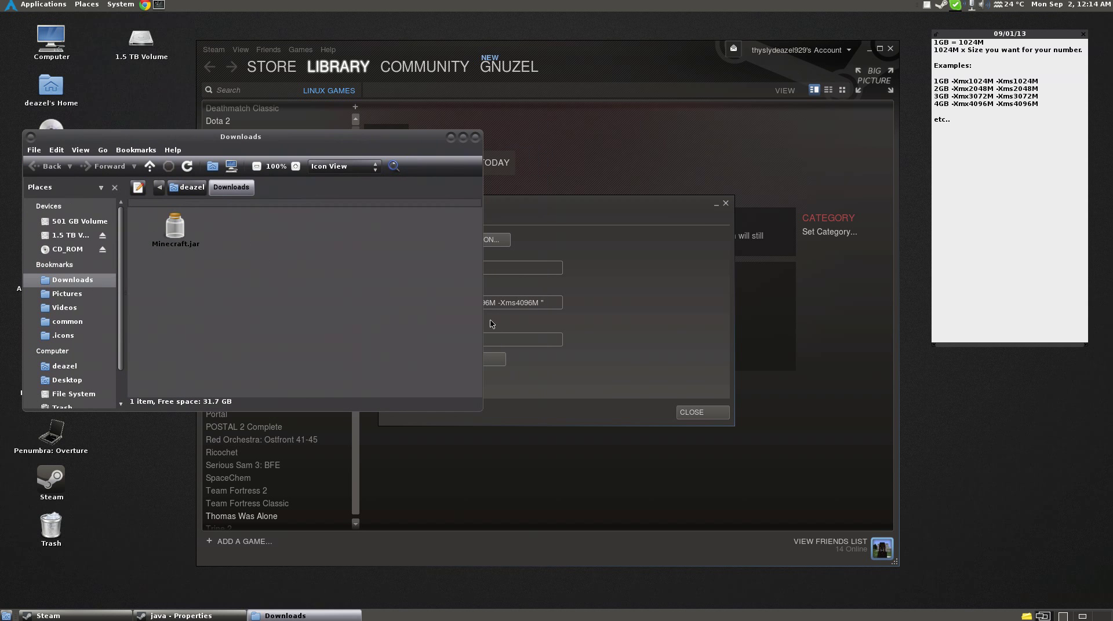
pyautogui.click(550, 303)
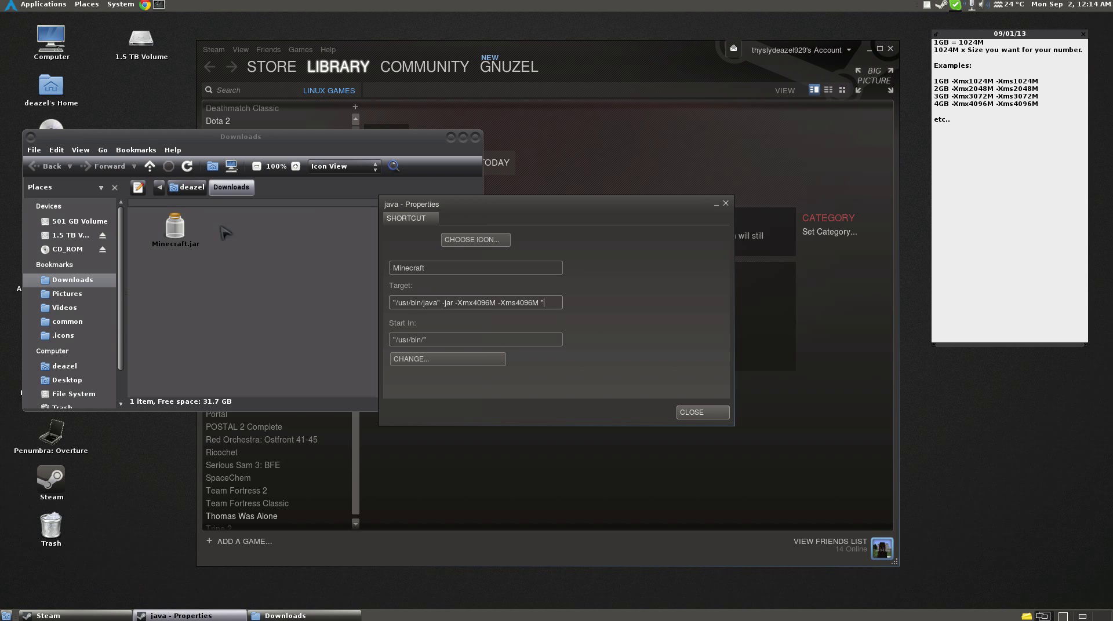
pyautogui.rightClick(175, 231)
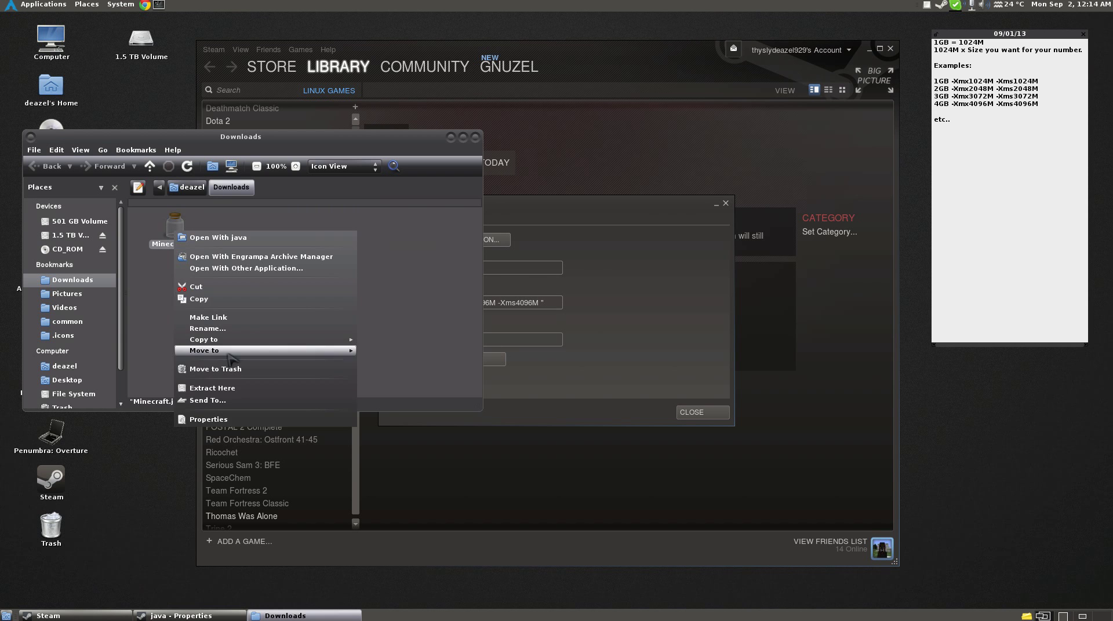
pyautogui.click(208, 419)
pyautogui.moveTo(596, 216); pyautogui.dragTo(190, 331)
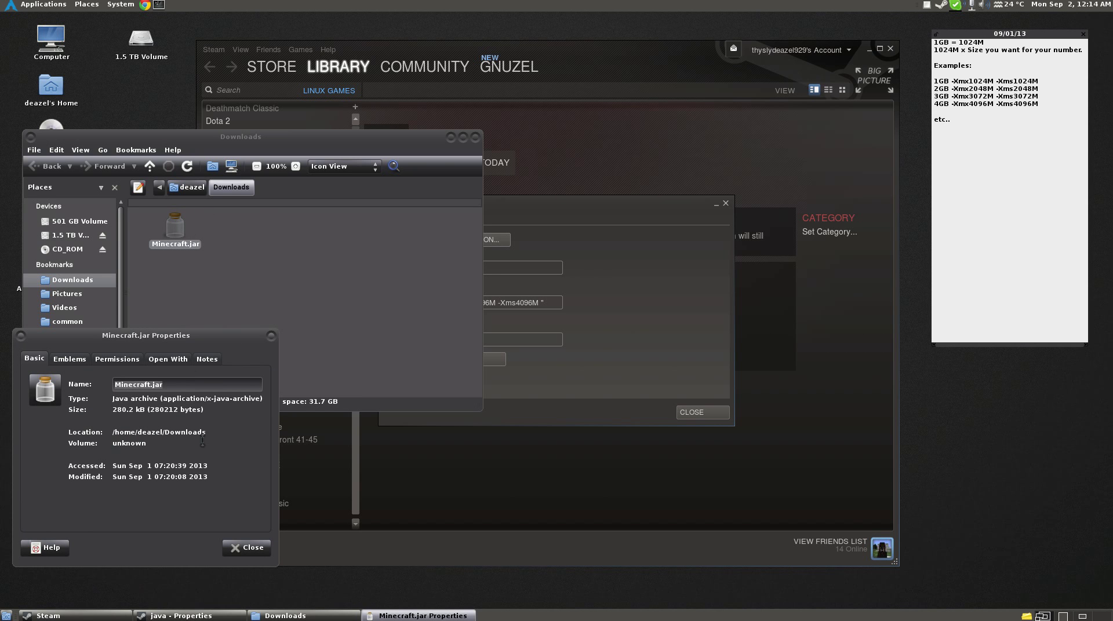
# Step: Complete the shortcut's target with the quoted full path to Minecraft.jar in the home Downloads folder, and close the shortcut properties
pyautogui.click(553, 302)
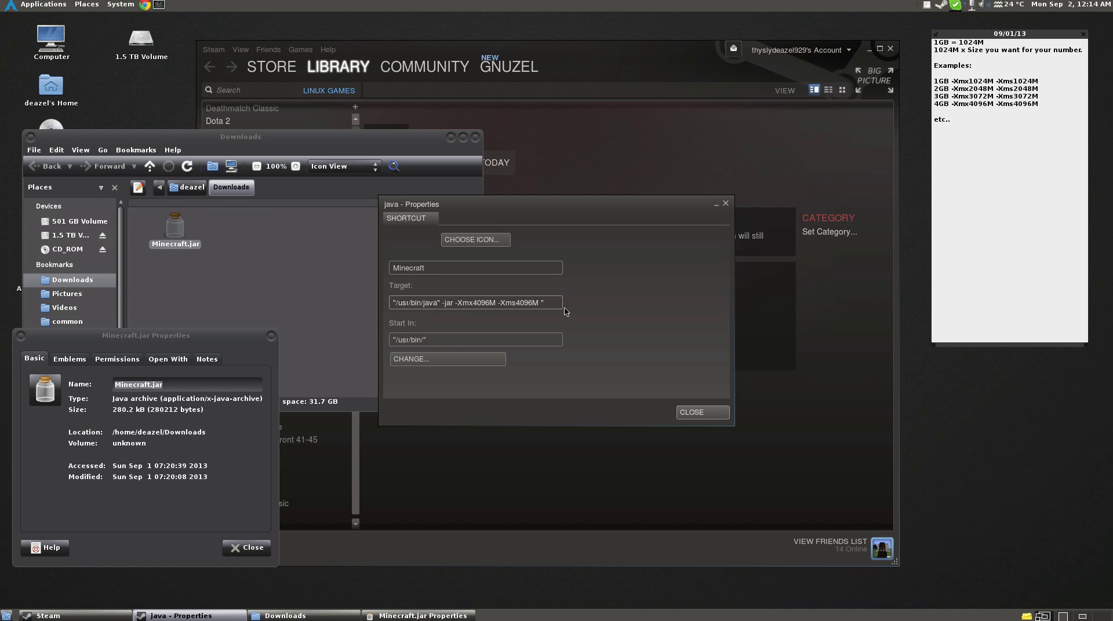
pyautogui.write('e/d')
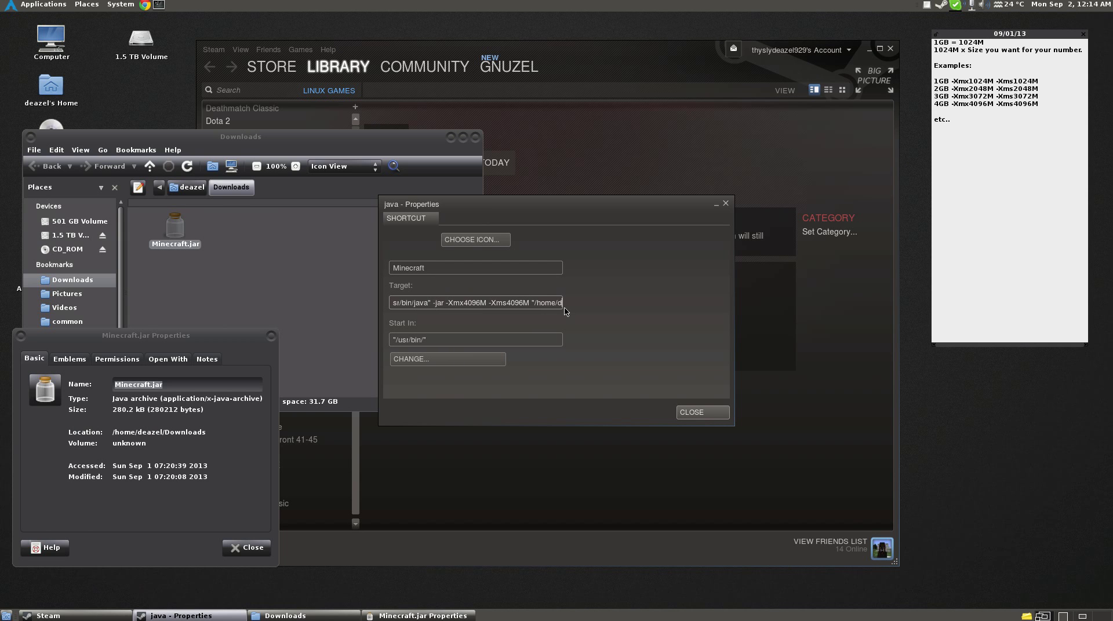
pyautogui.write('deazel')
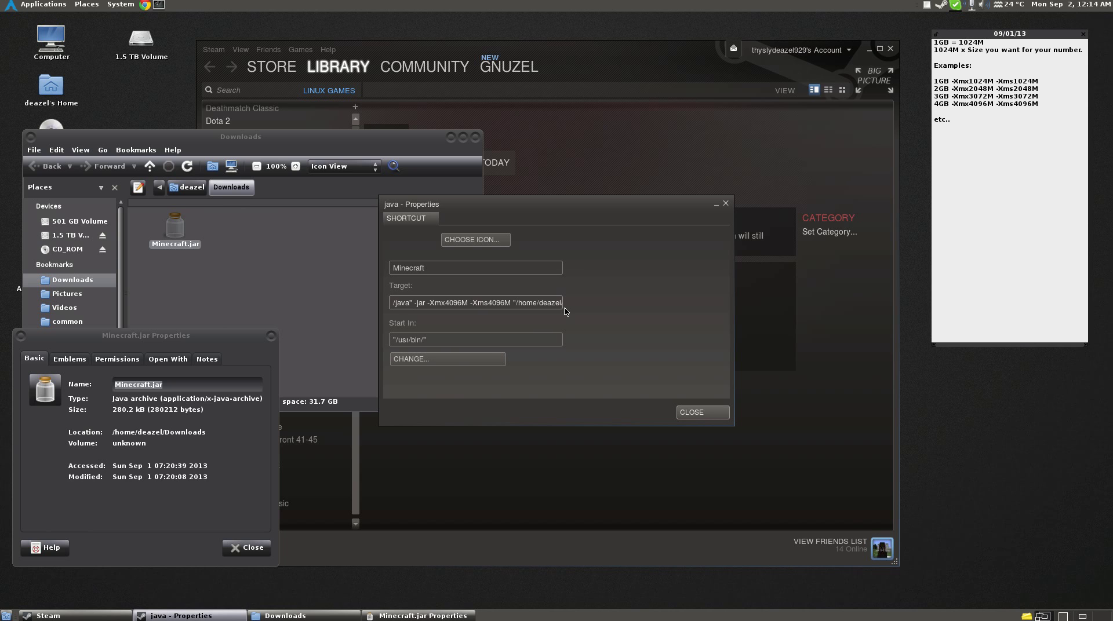
pyautogui.write('/Downloads/Minecraf')
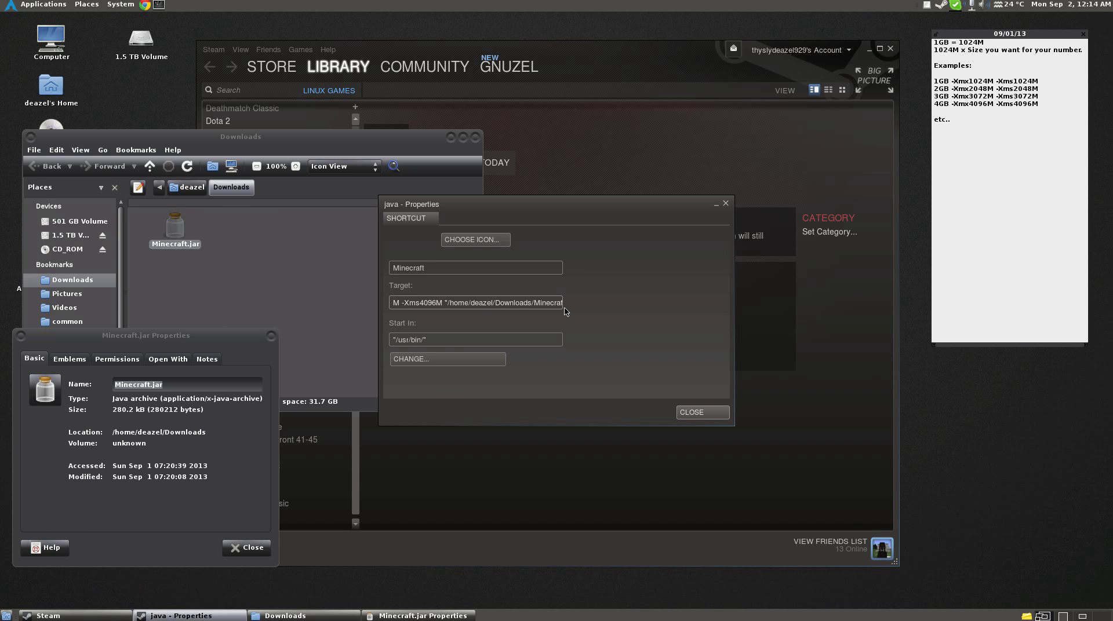
pyautogui.write('t.jar')
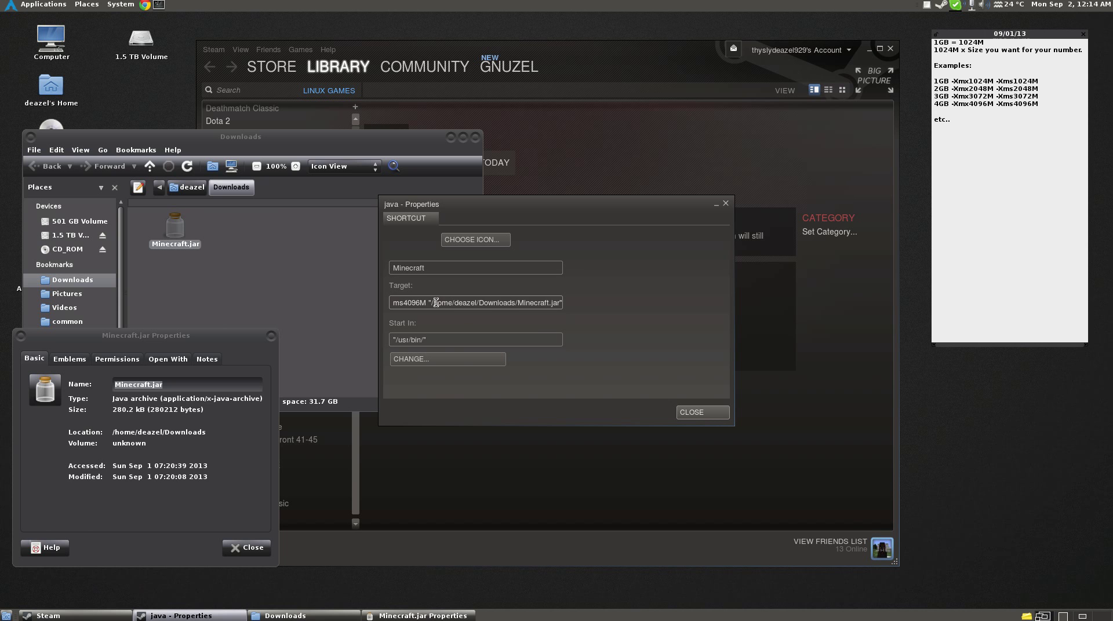
pyautogui.moveTo(436, 303); pyautogui.dragTo(550, 313)
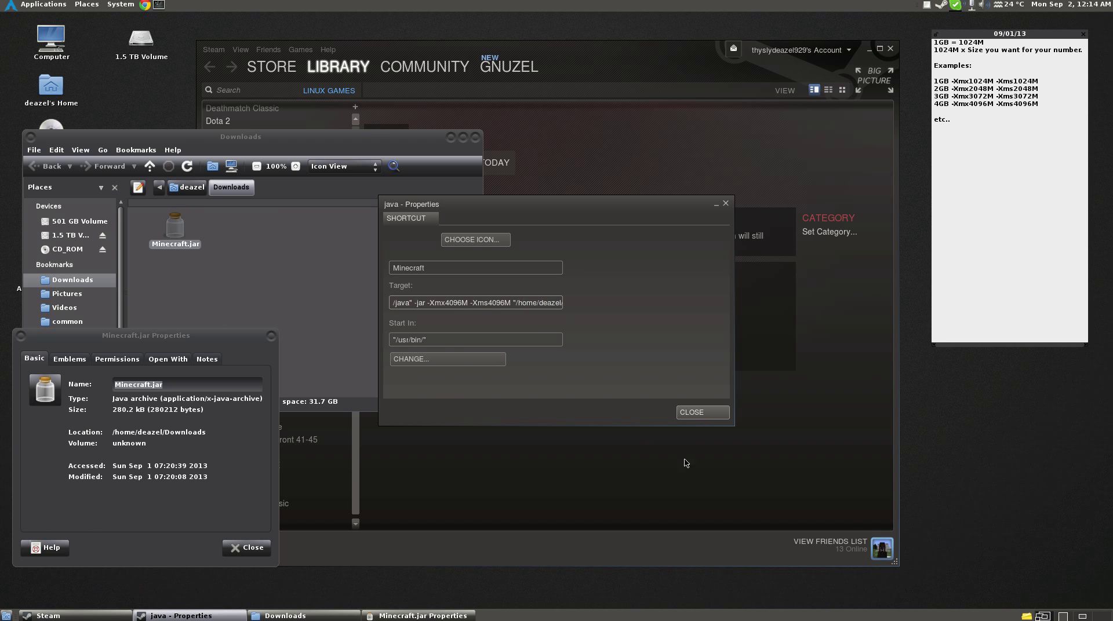
pyautogui.click(688, 415)
# Step: Launch the Minecraft shortcut from the library and start the game in its launcher, with the game window filling the screen
pyautogui.click(392, 163)
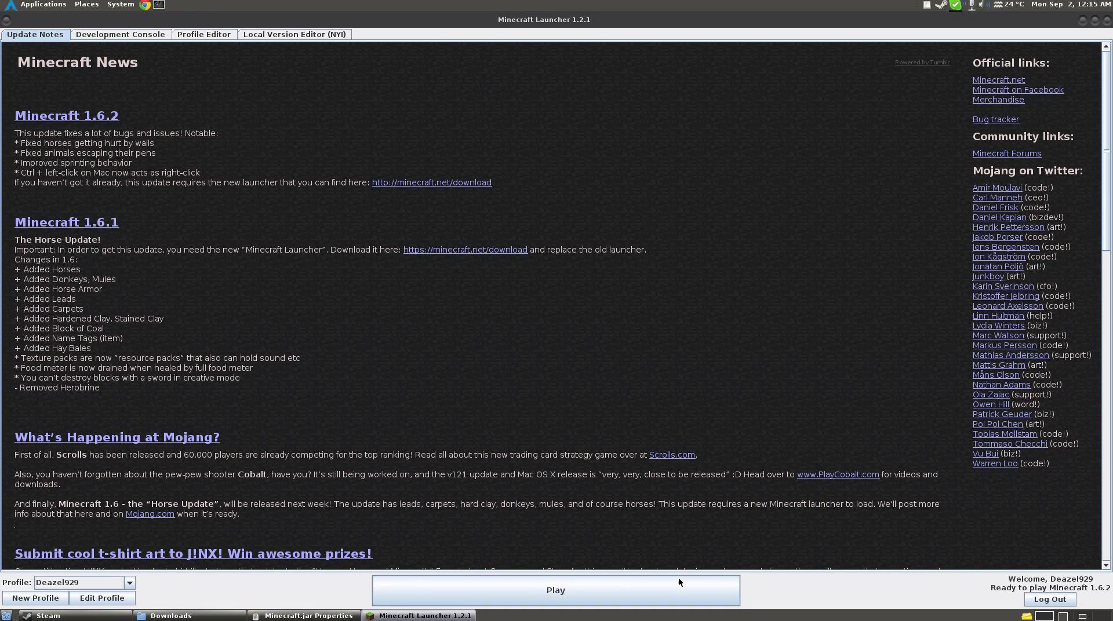
pyautogui.click(678, 579)
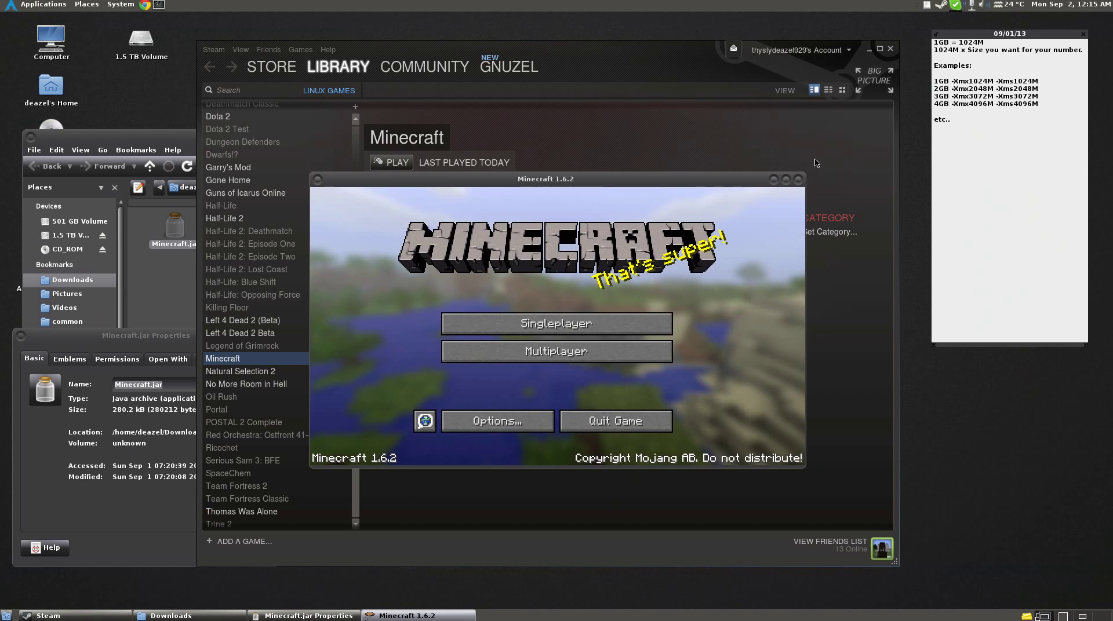
pyautogui.hotkey('alt', 'Tab')
pyautogui.hotkey('alt', 'Tab')
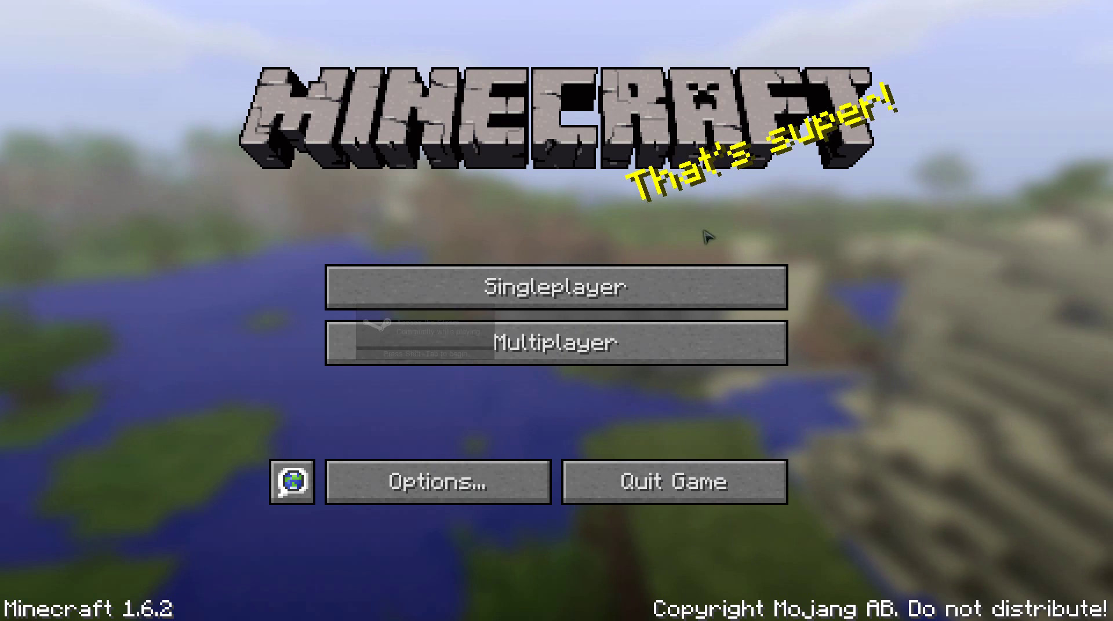
# Step: Open the Steam overlay in the game, examine its Friends, Voice and In-Game settings, and accept them
pyautogui.hotkey('shift', 'Tab')
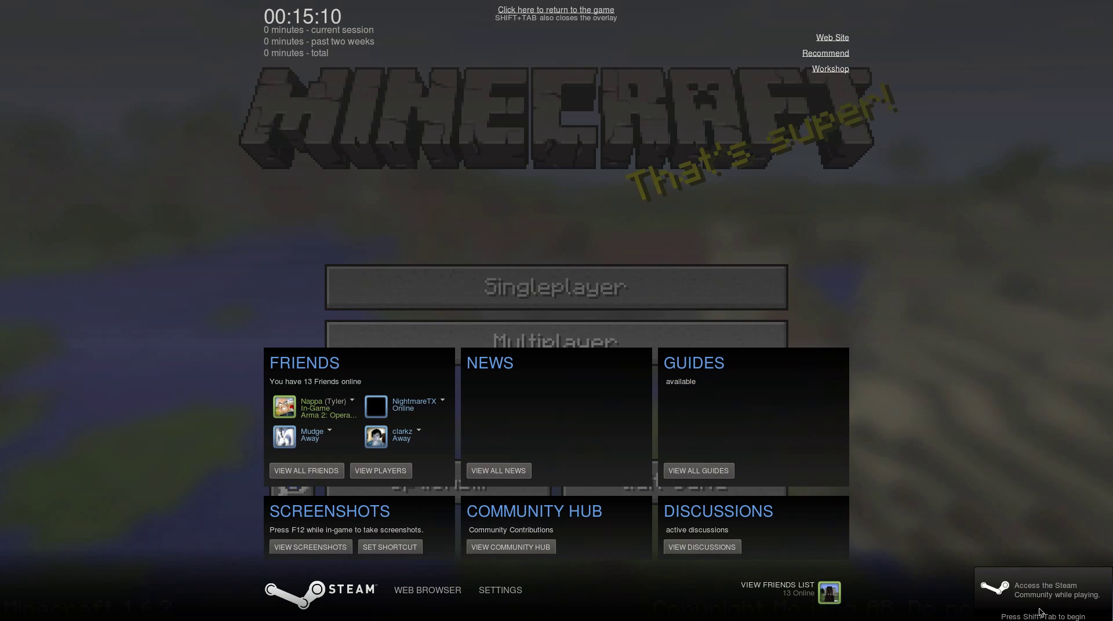
pyautogui.click(500, 590)
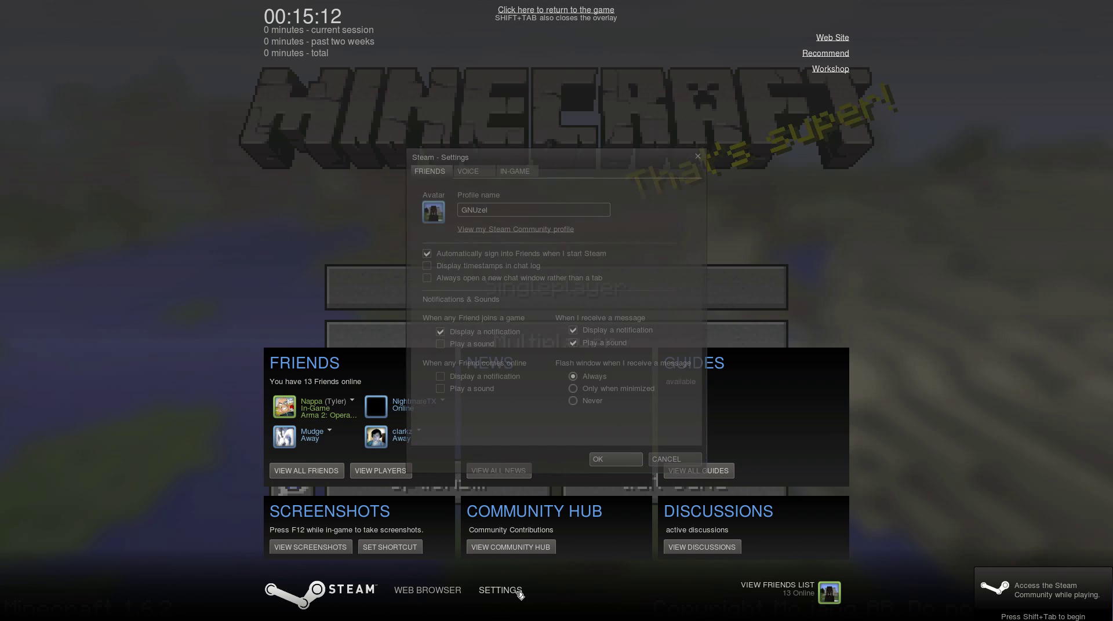
pyautogui.click(472, 171)
pyautogui.click(430, 171)
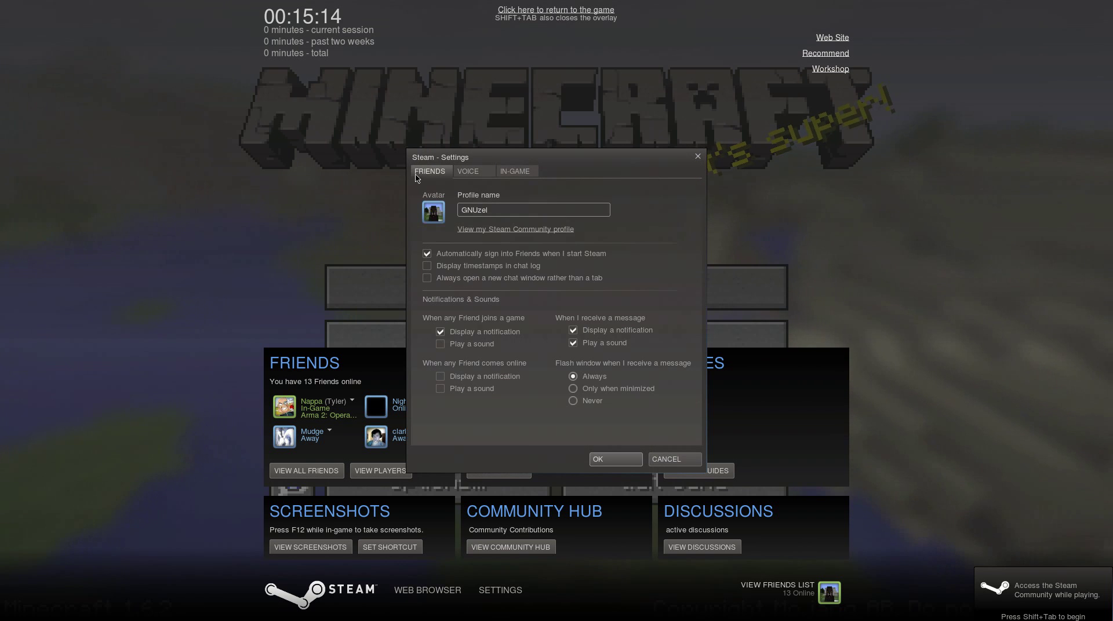
pyautogui.click(467, 172)
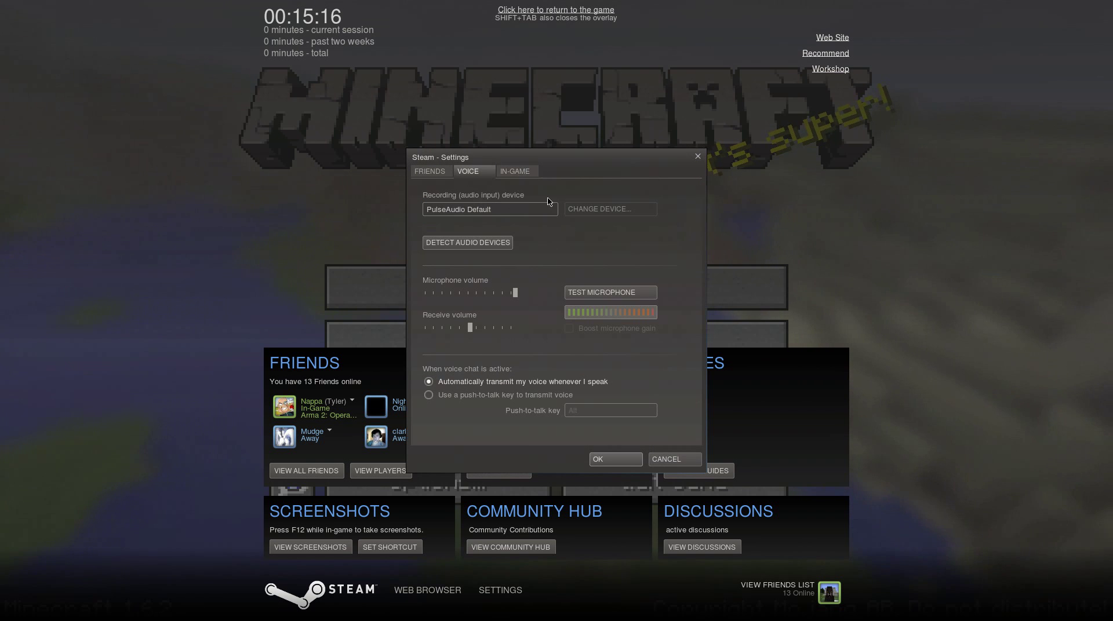
pyautogui.click(516, 172)
pyautogui.click(617, 459)
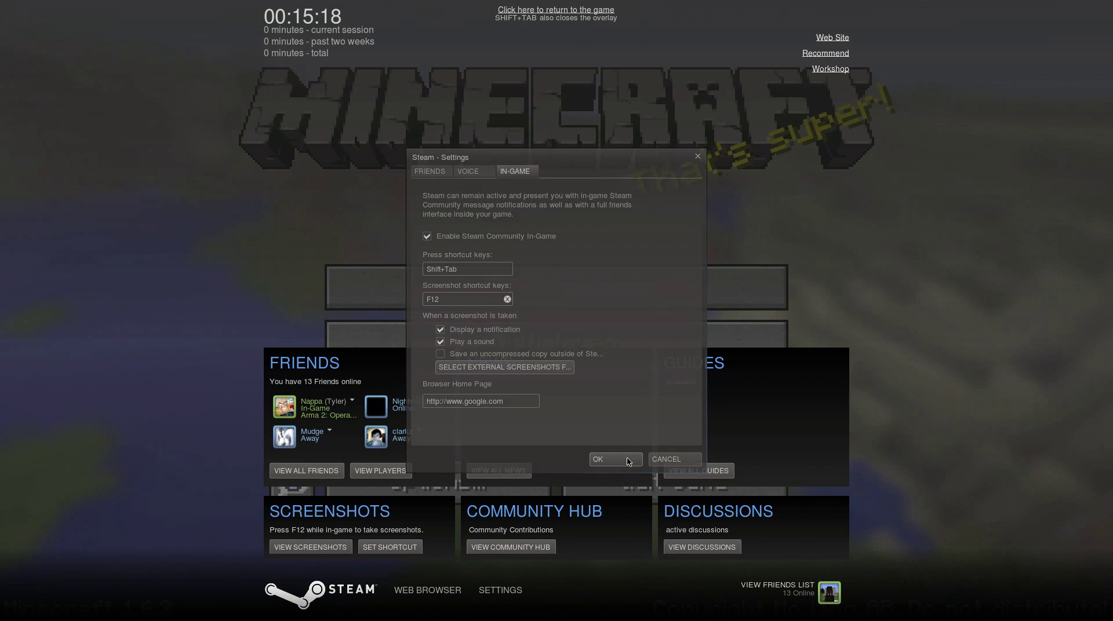
# Step: Search Google Images for "cows" in the overlay's web browser, view the first image's Wikimedia Commons page, and close the browser
pyautogui.click(427, 590)
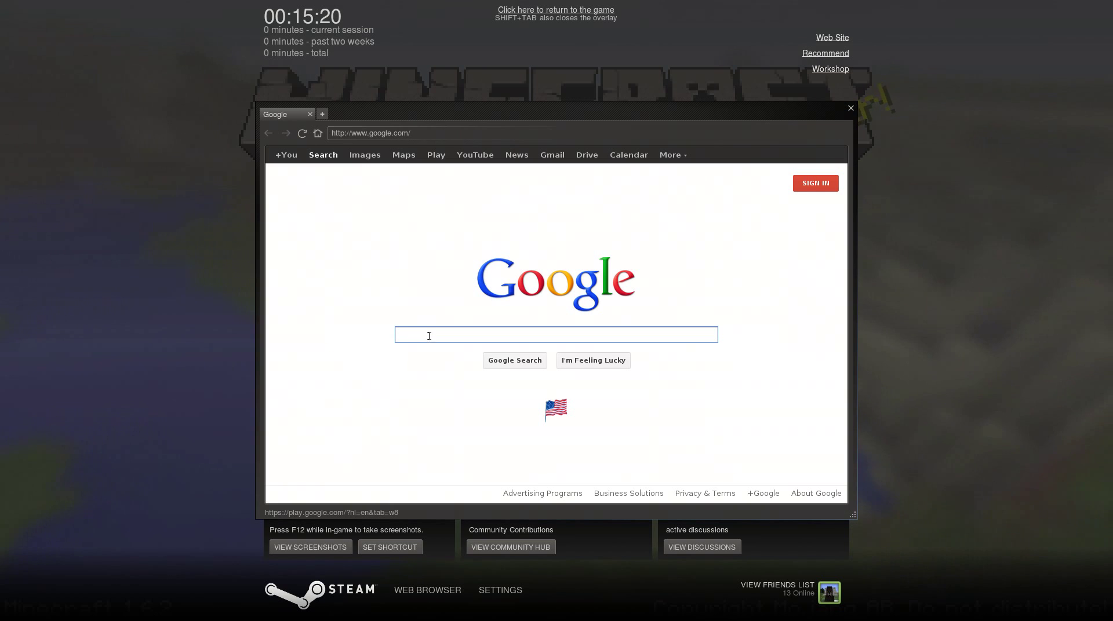
pyautogui.write('cows')
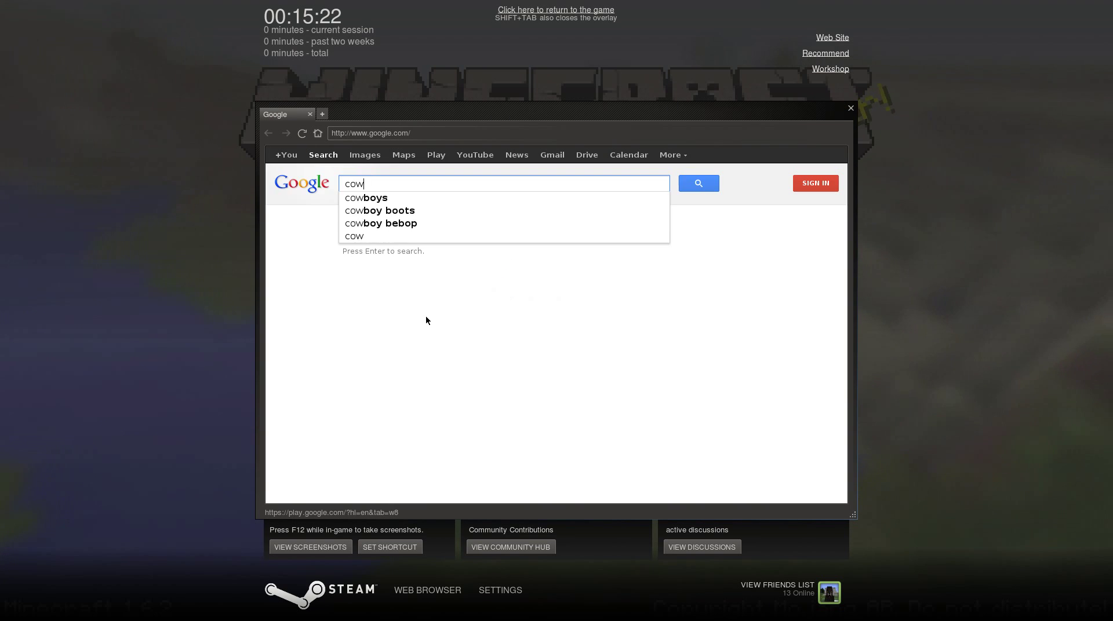
pyautogui.press('Return')
pyautogui.click(375, 164)
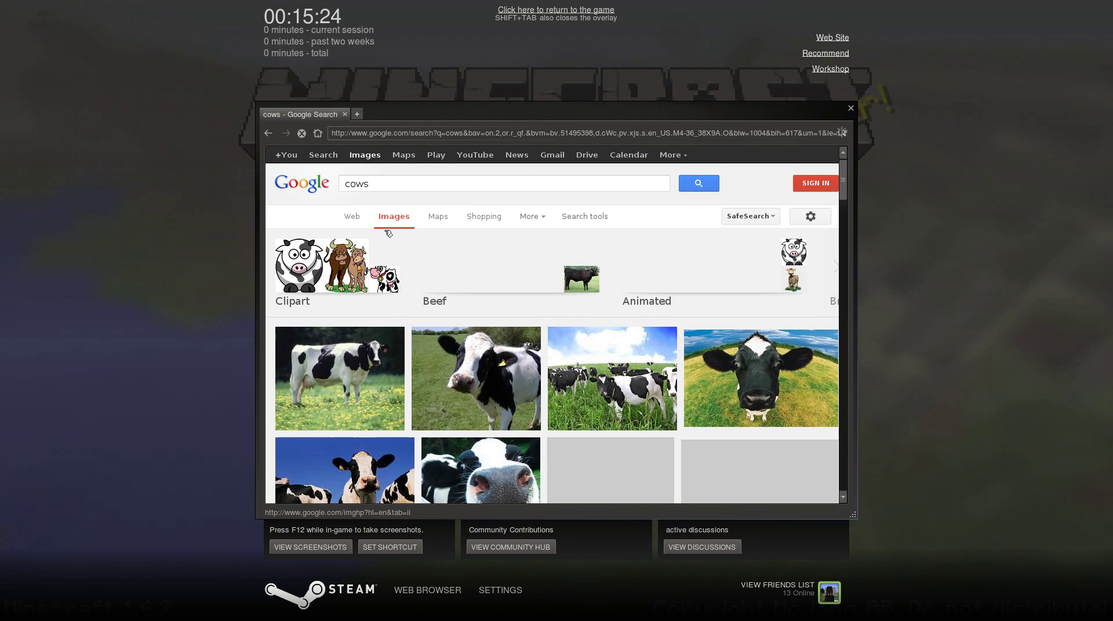
pyautogui.doubleClick(371, 357)
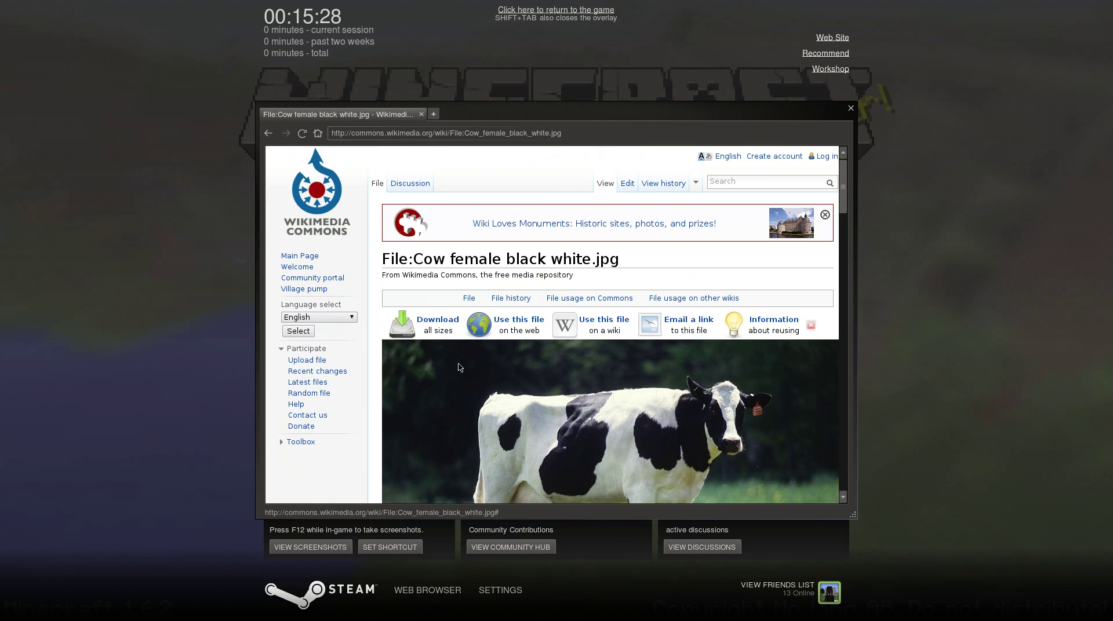
pyautogui.scroll(-3, 523, 377)
pyautogui.click(632, 237)
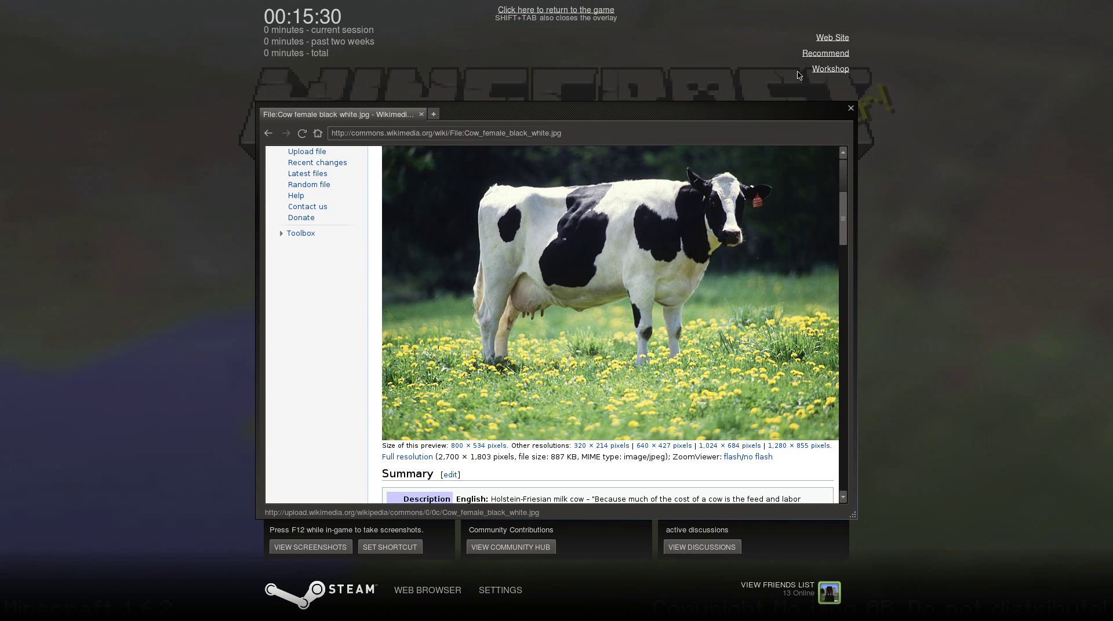
pyautogui.click(851, 109)
# Step: Send the chat message "Hey!" to an online friend from the overlay's friends list and return to the game
pyautogui.click(791, 586)
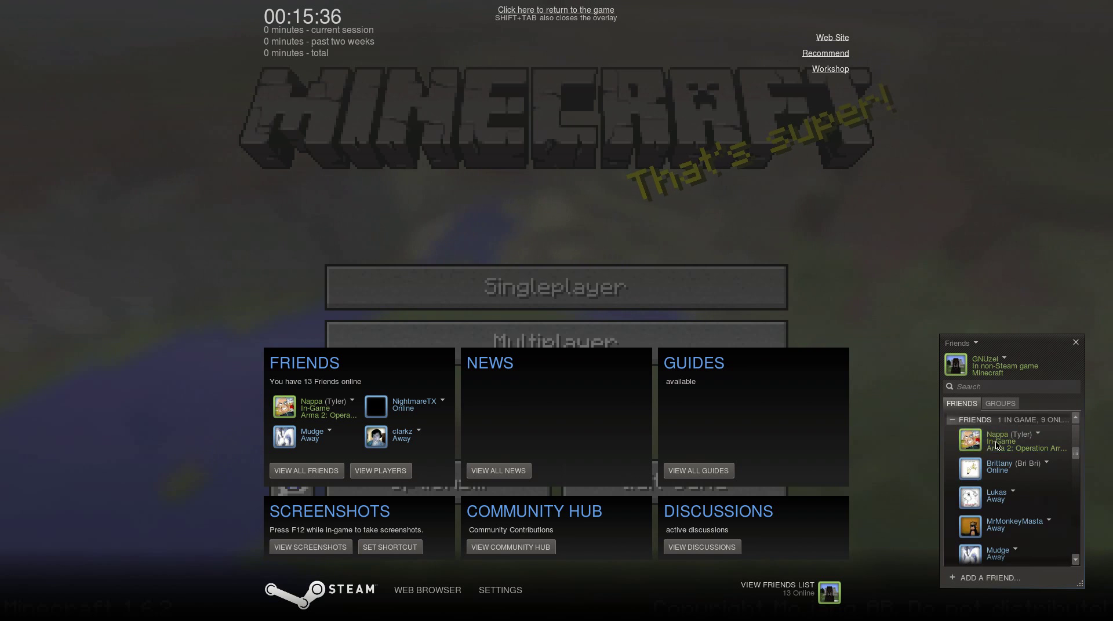
pyautogui.scroll(-5, 1011, 435)
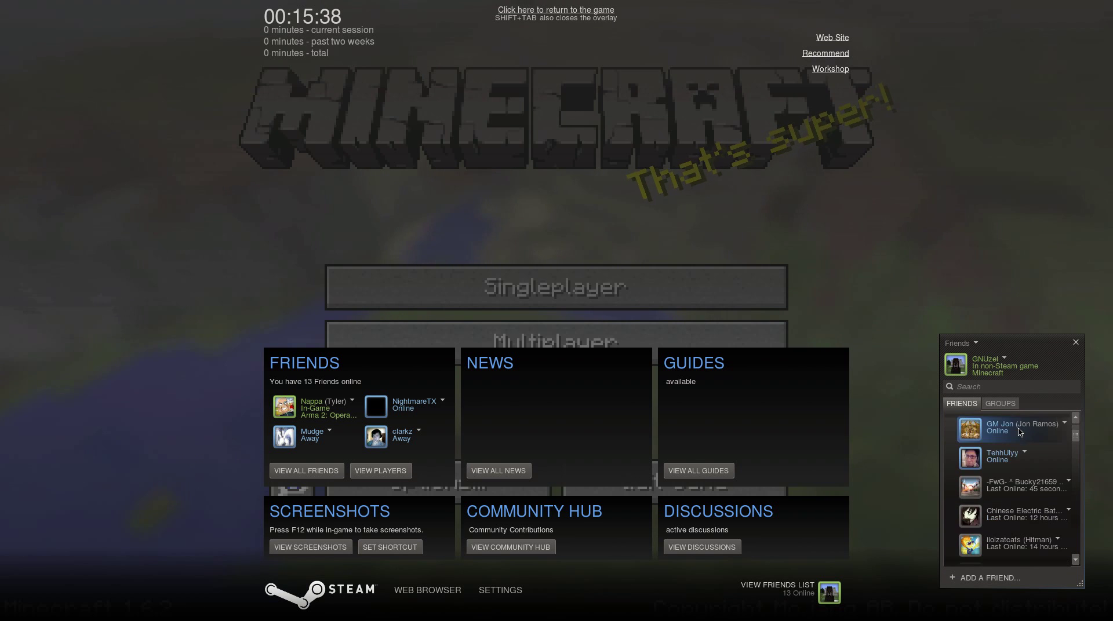
pyautogui.doubleClick(1005, 459)
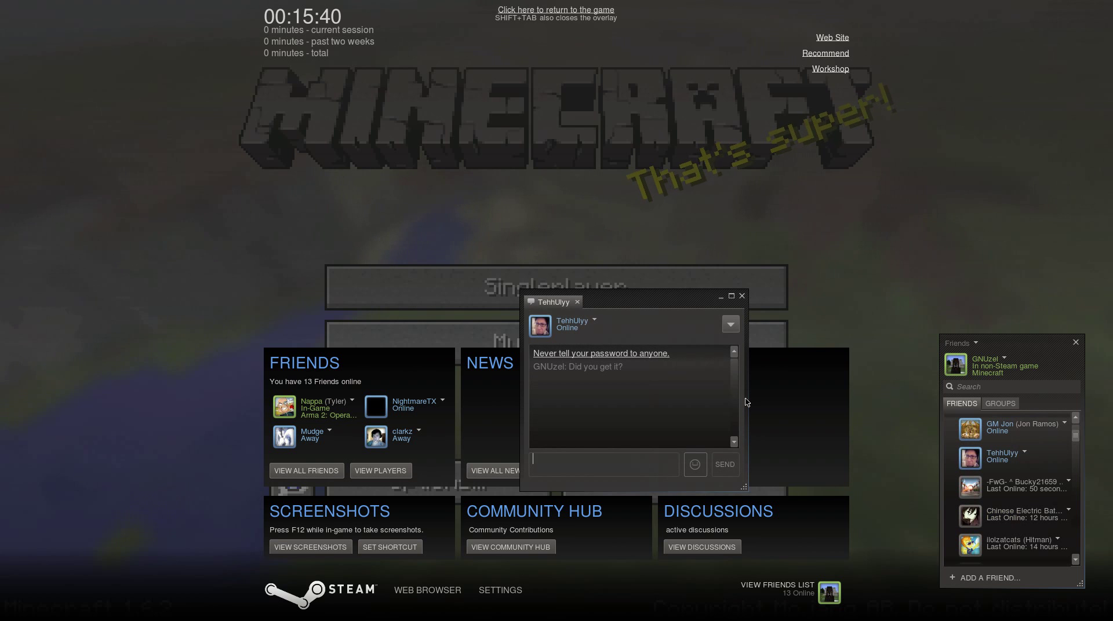
pyautogui.write('Hey!')
pyautogui.press('Return')
pyautogui.hotkey('shift', 'Tab')
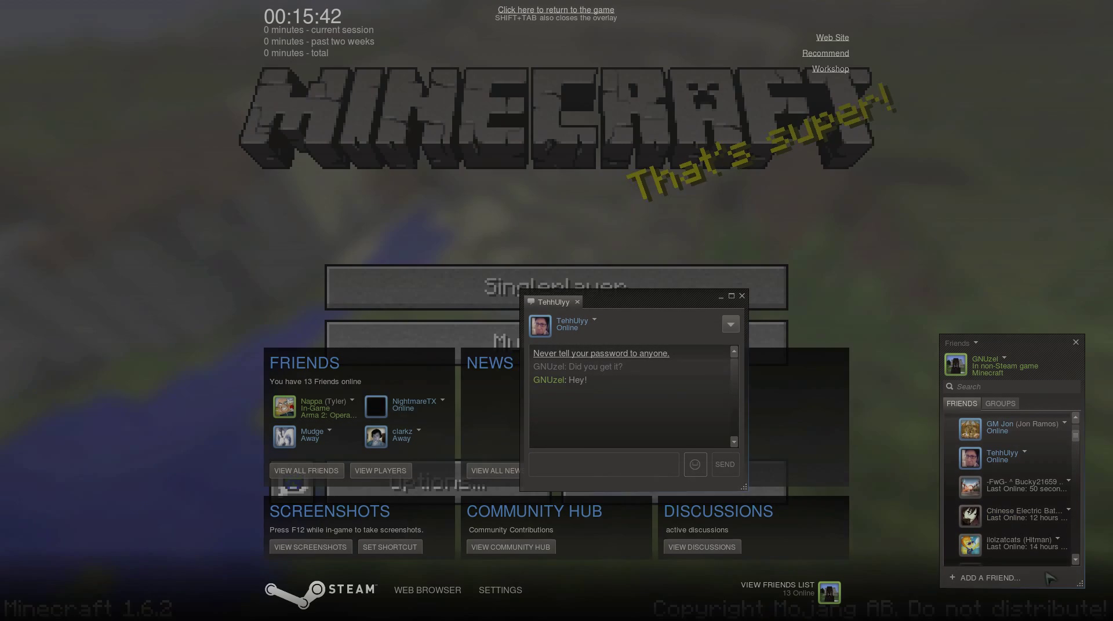
# Step: Reopen the Steam overlay, close the chat and friends list windows, and return to the Minecraft title screen
pyautogui.hotkey('shift', 'Tab')
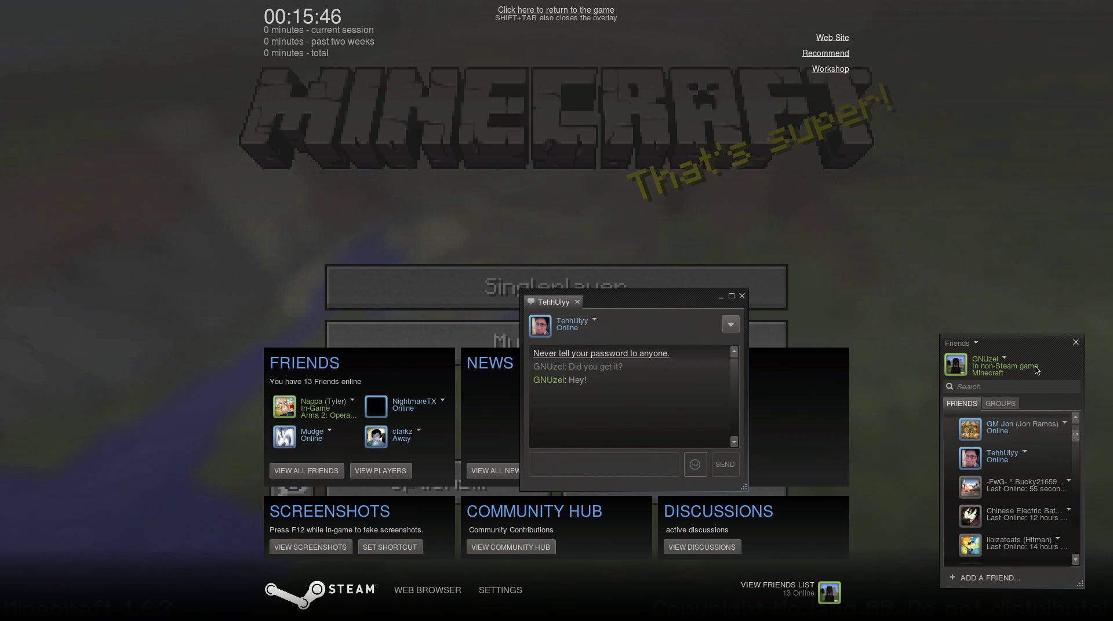
pyautogui.click(741, 296)
pyautogui.click(1076, 342)
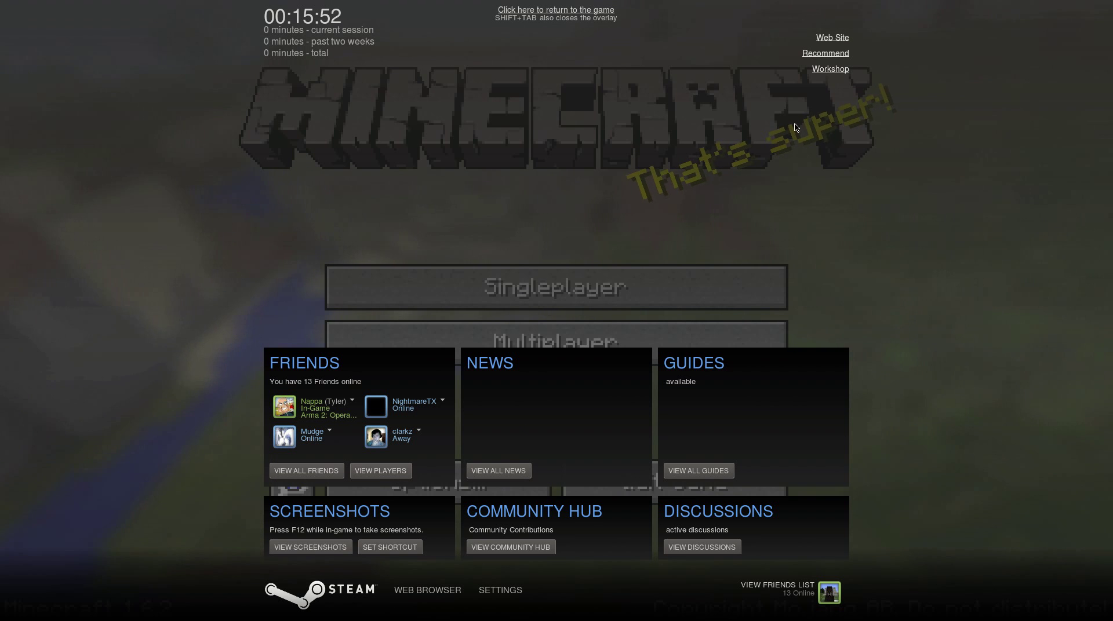
pyautogui.hotkey('shift', 'Tab')
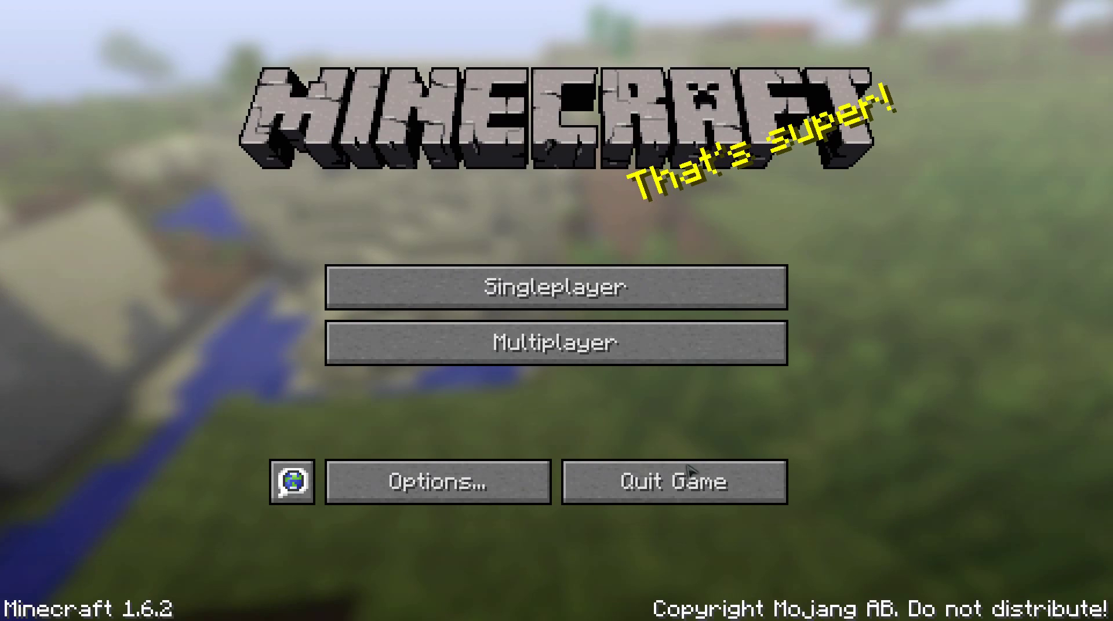
# Step: Create a new single-player Survival world named "Arch Wold"
pyautogui.click(743, 290)
pyautogui.click(688, 506)
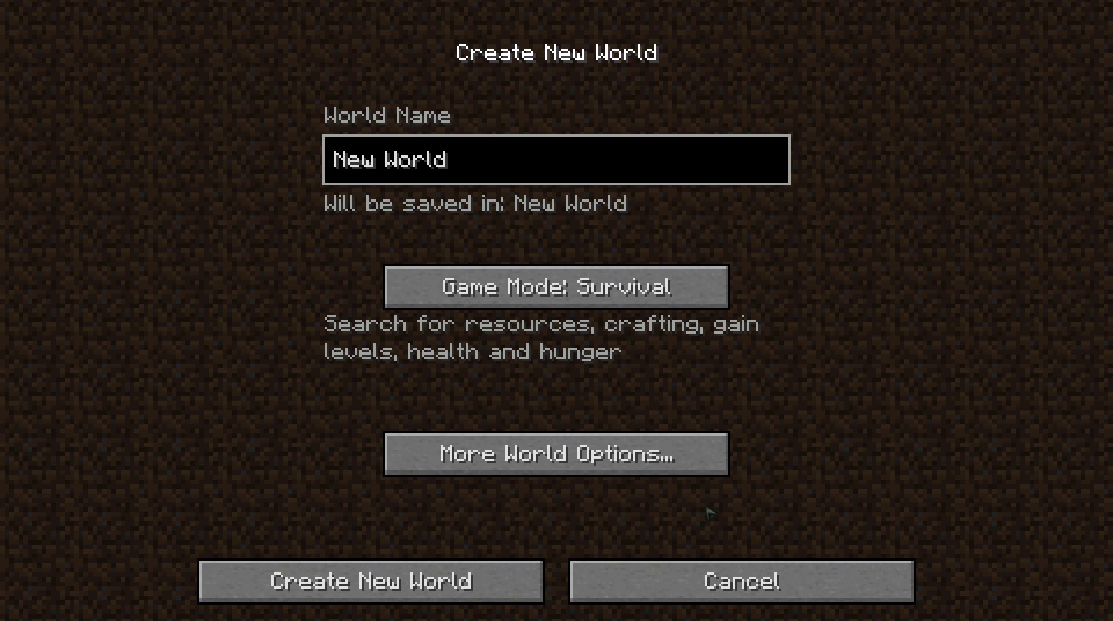
pyautogui.press('BackSpace')
pyautogui.press('BackSpace')
pyautogui.press('BackSpace')
pyautogui.press('BackSpace')
pyautogui.press('BackSpace')
pyautogui.press('BackSpace')
pyautogui.press('BackSpace')
pyautogui.press('BackSpace')
pyautogui.write('Arc')
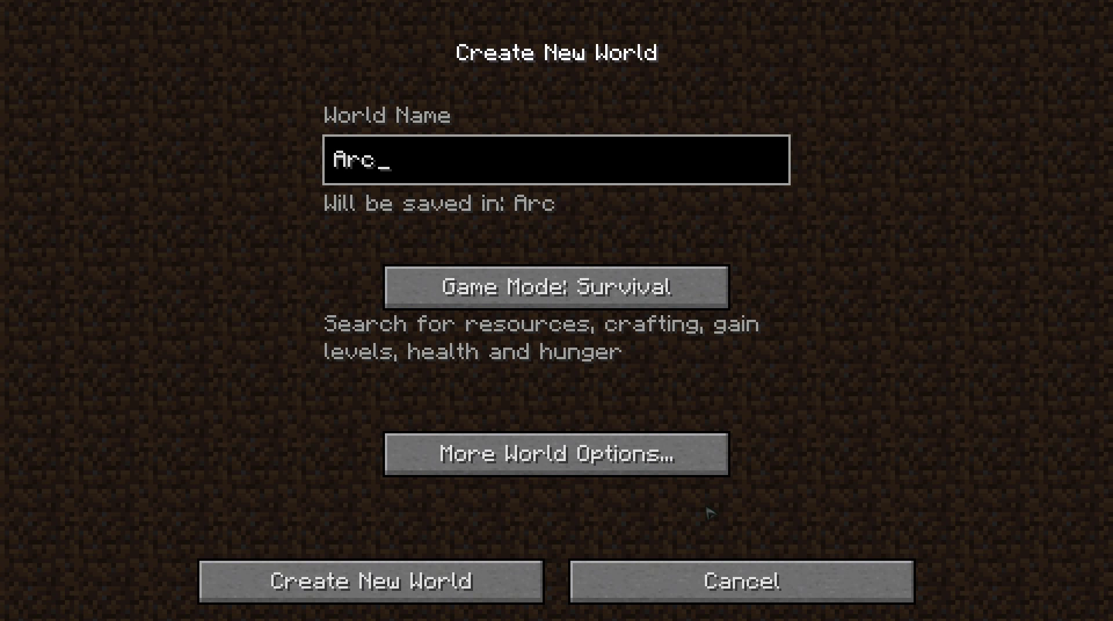
pyautogui.write('h Wold')
pyautogui.press('Return')
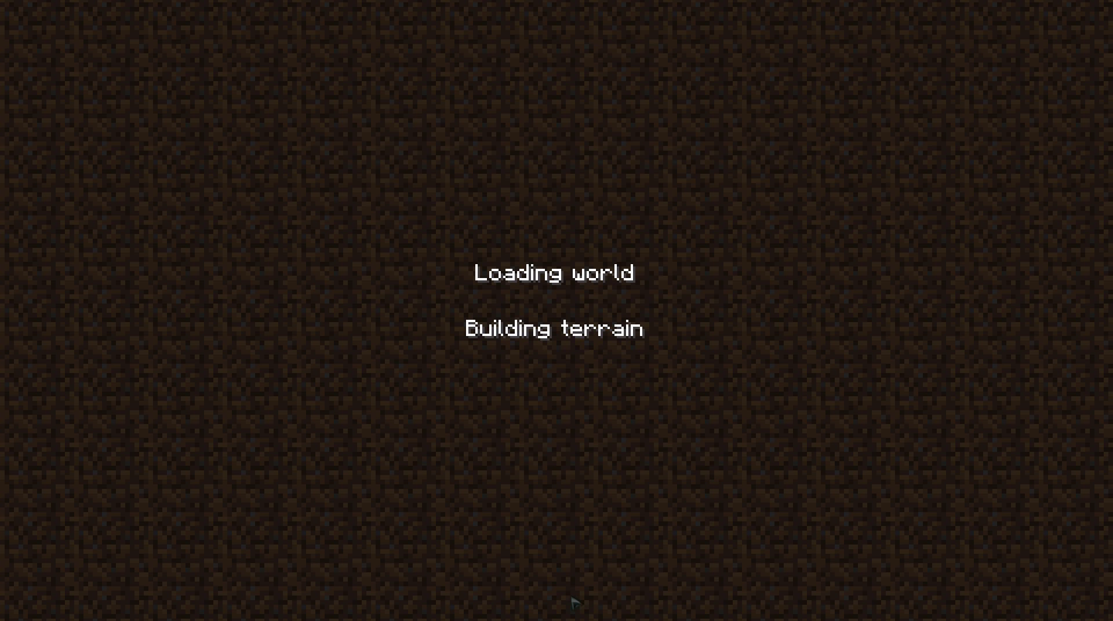
# Step: Open the overlay's web browser over the new world, move its window up a little, and search Google for "lead minecraft"
pyautogui.hotkey('shift', 'Tab')
pyautogui.hotkey('shift', 'Tab')
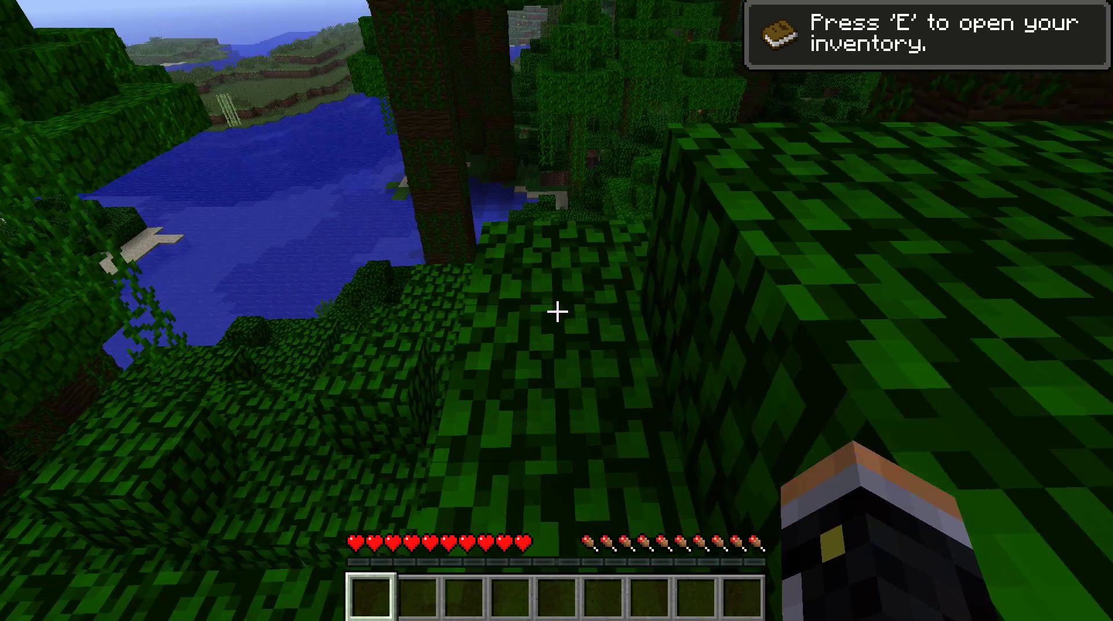
pyautogui.hotkey('shift', 'Tab')
pyautogui.click(427, 590)
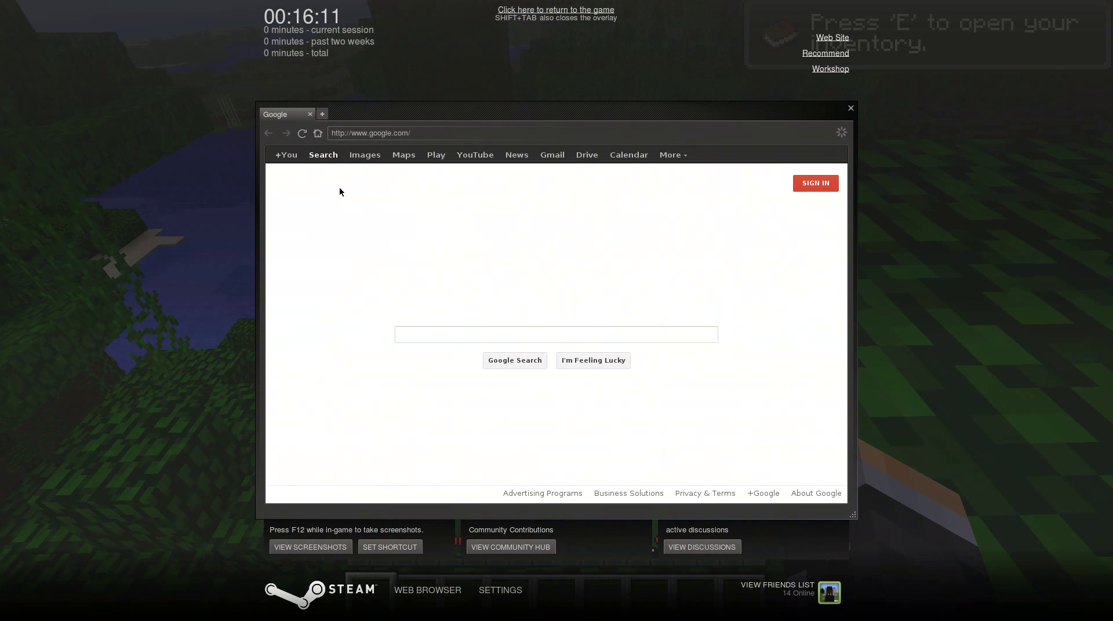
pyautogui.moveTo(469, 102); pyautogui.dragTo(407, 86)
pyautogui.click(435, 321)
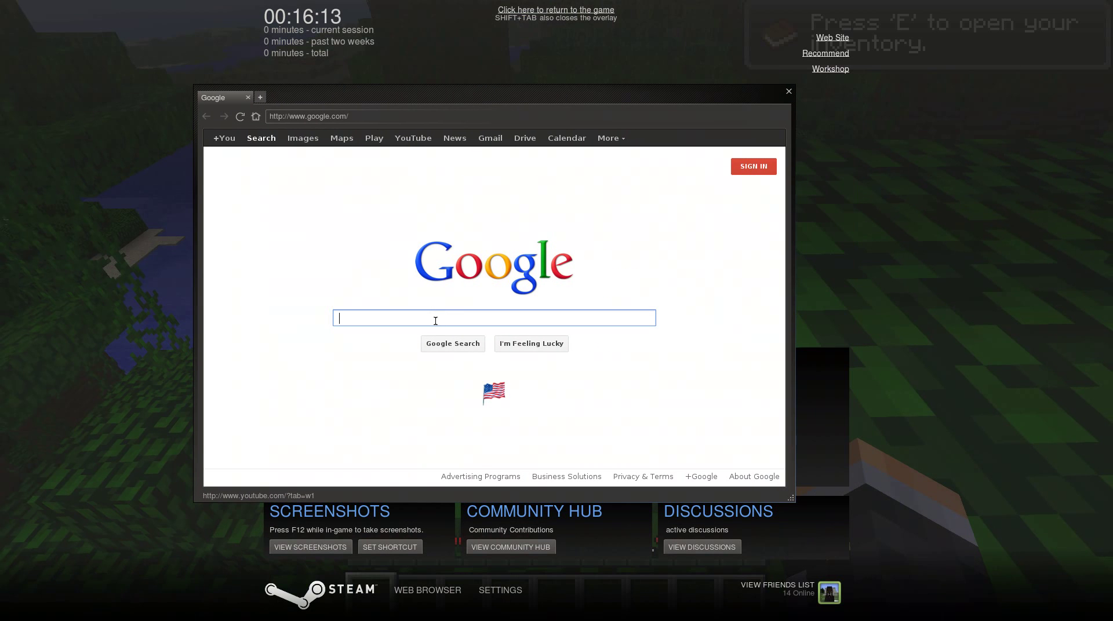
pyautogui.write('lead minecraft')
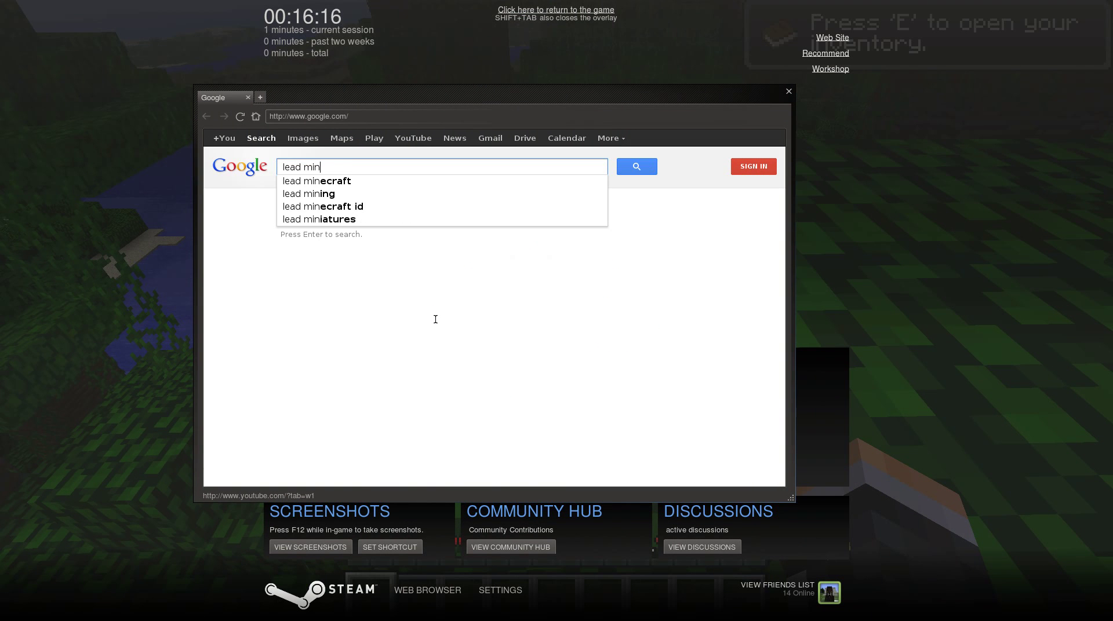
pyautogui.press('Return')
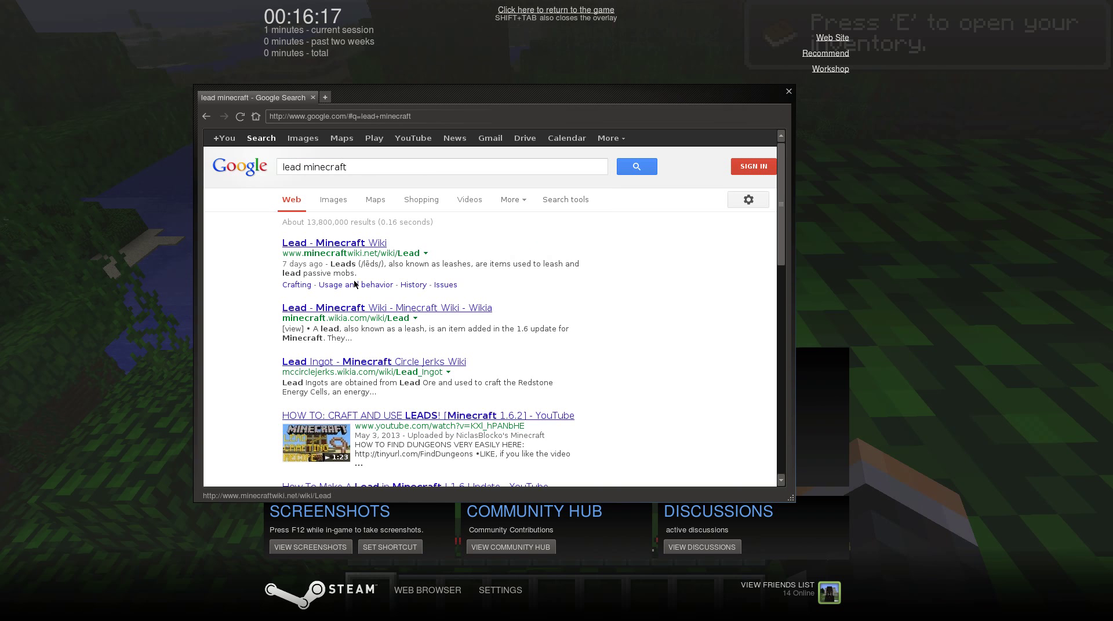
# Step: Read the Lead crafting recipe on the Minecraft Wiki page and return to the game
pyautogui.click(352, 244)
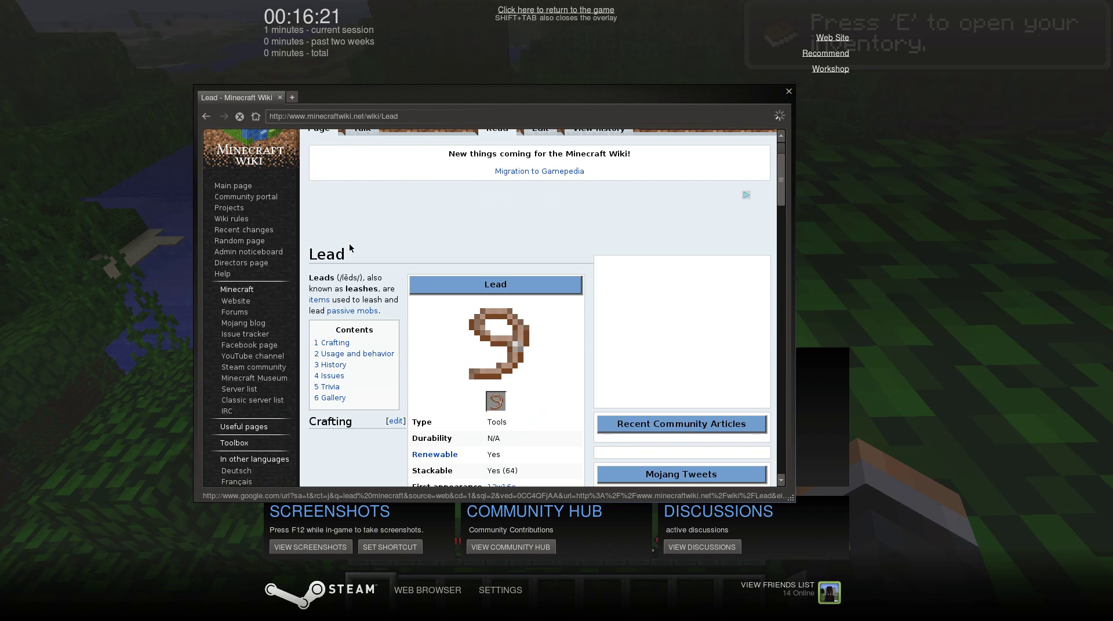
pyautogui.scroll(-15, 441, 301)
pyautogui.scroll(12, 533, 350)
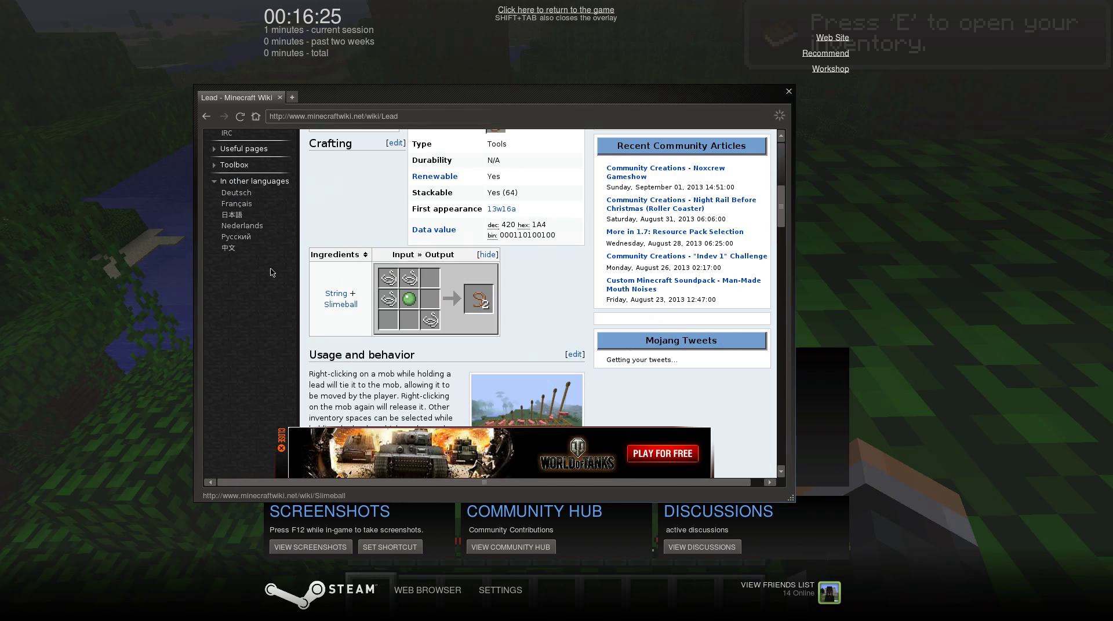
pyautogui.hotkey('shift', 'Tab')
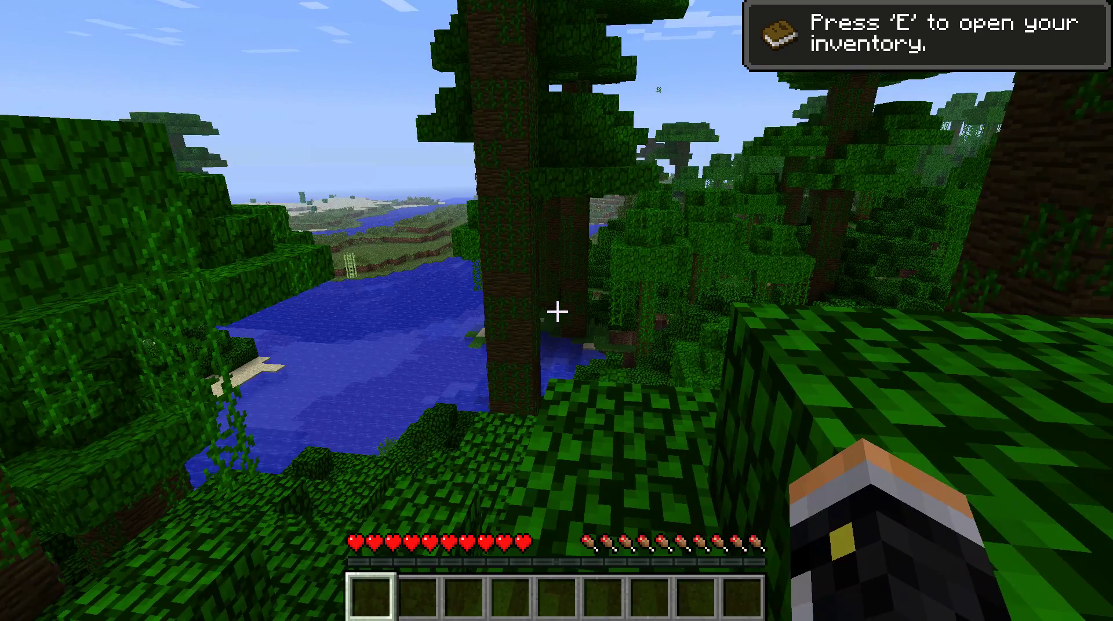
# Step: Save the world, quit to the title screen, and switch the game out of full screen
pyautogui.press('Escape')
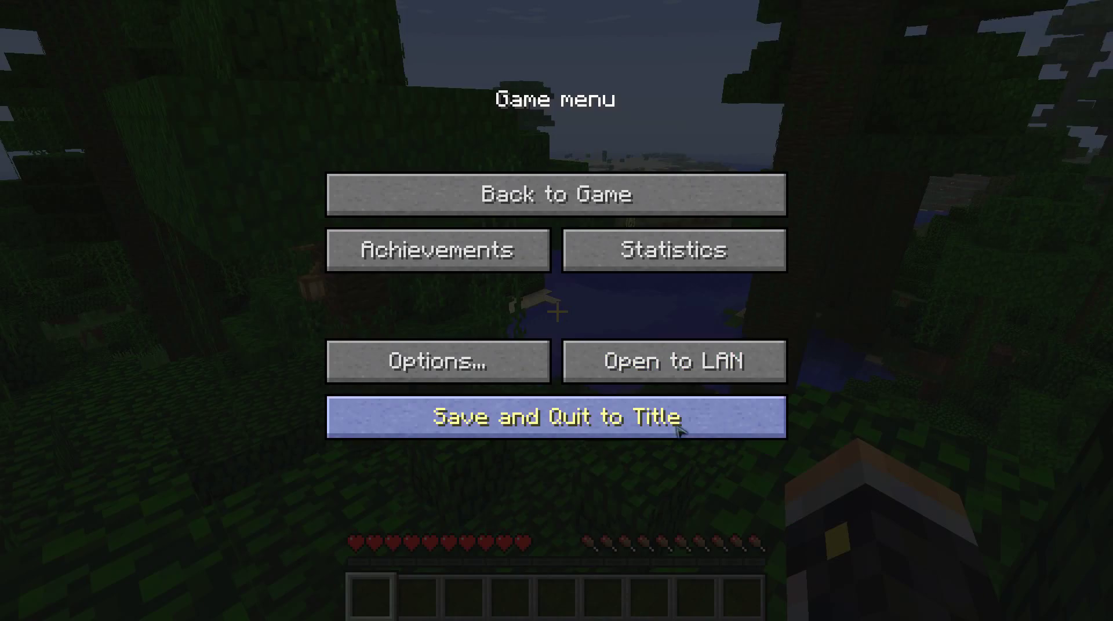
pyautogui.click(556, 415)
pyautogui.press('F11')
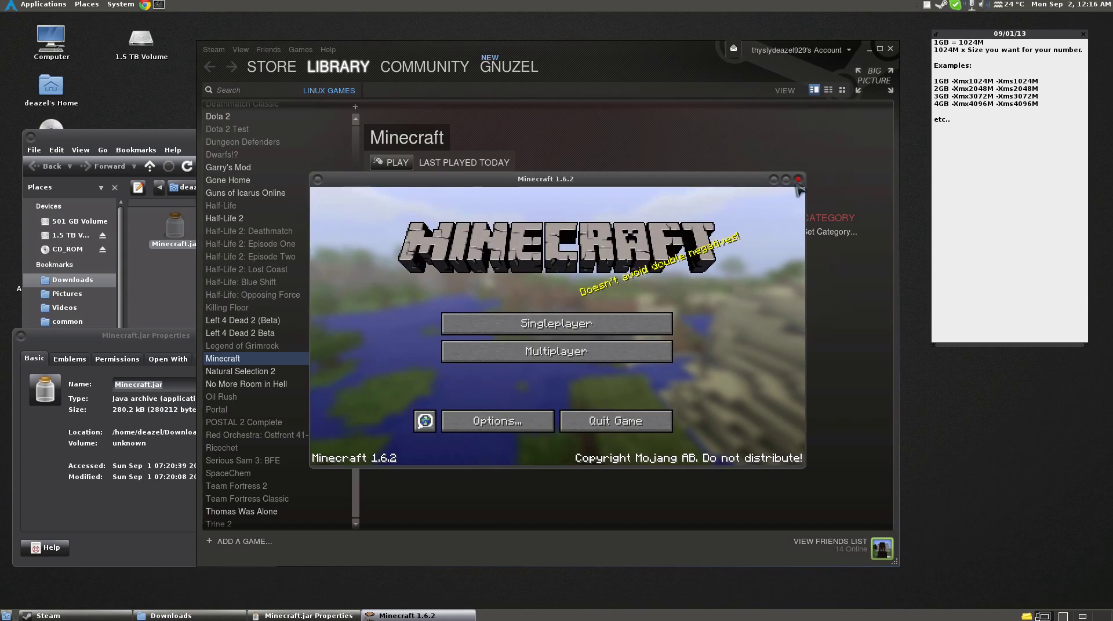
# Step: Close the game window, the Minecraft.jar properties and the Downloads folder window
pyautogui.click(800, 177)
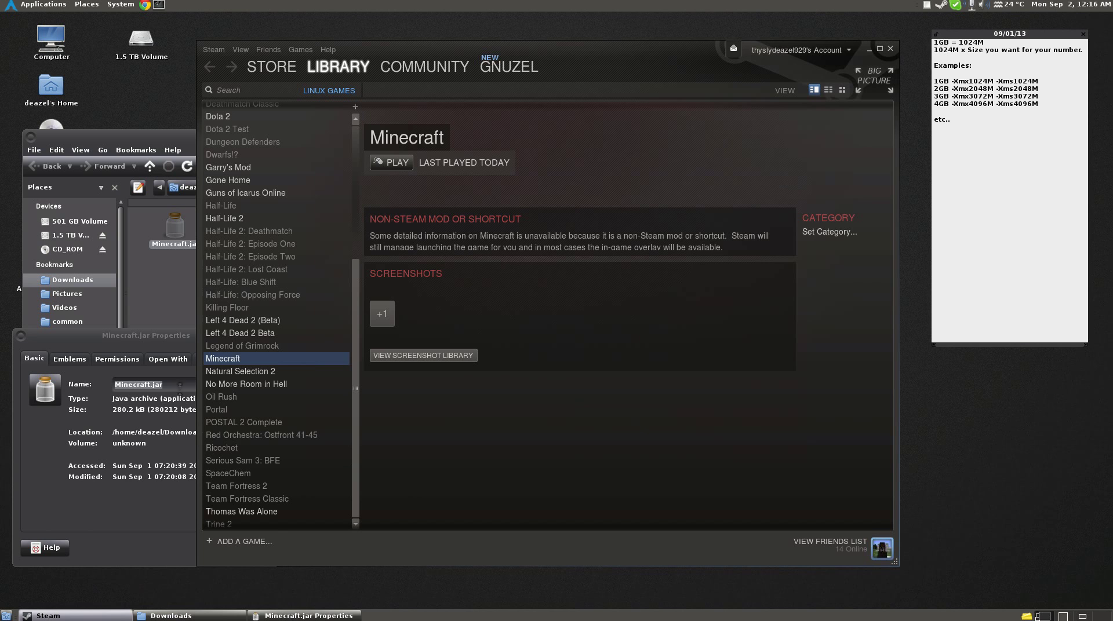
pyautogui.click(272, 337)
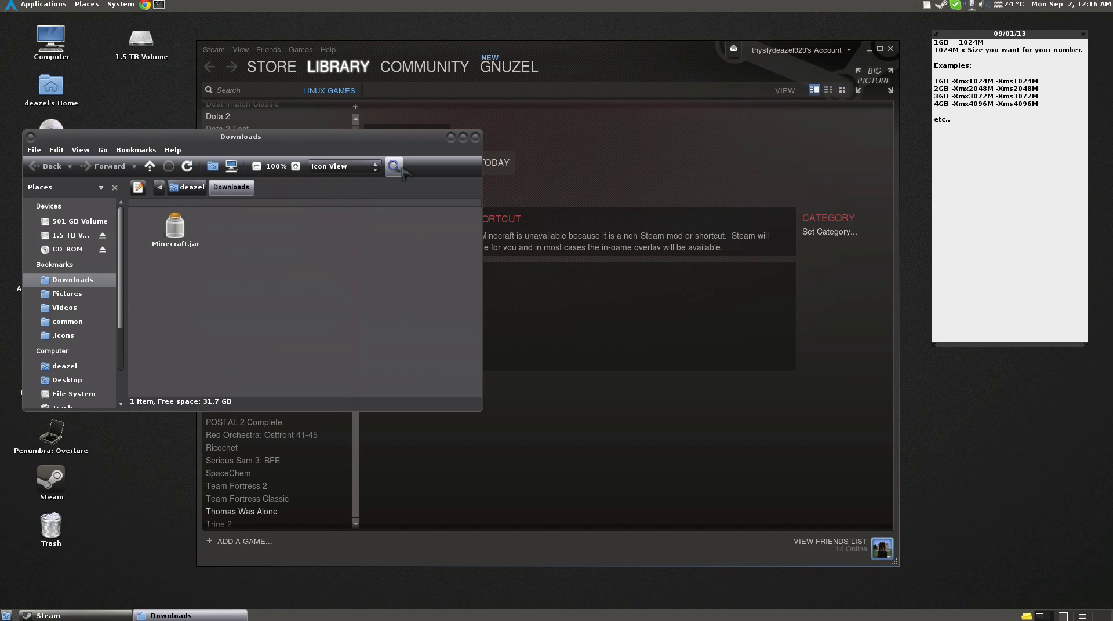
pyautogui.click(475, 137)
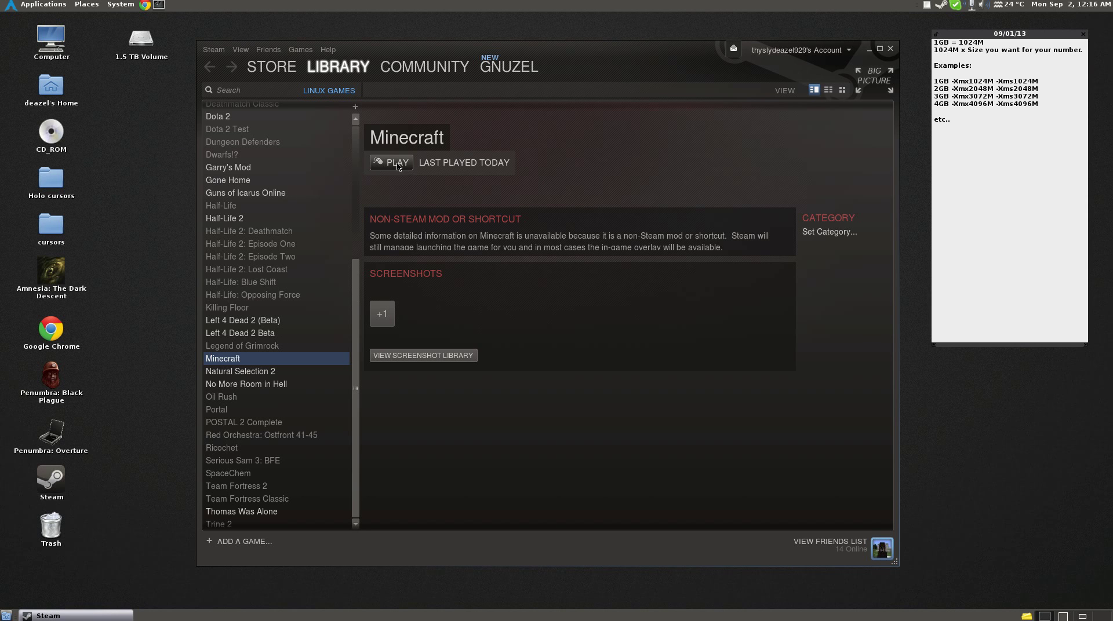
# Step: Open the properties of the Minecraft shortcut in the library
pyautogui.rightClick(303, 359)
pyautogui.click(324, 418)
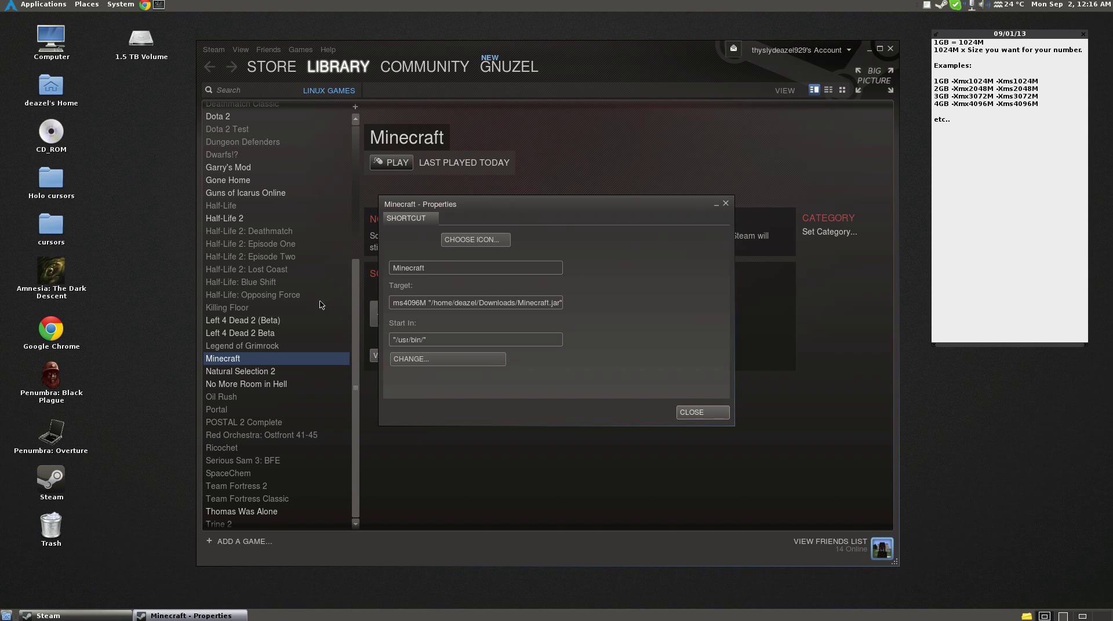
pyautogui.click(478, 238)
pyautogui.click(481, 233)
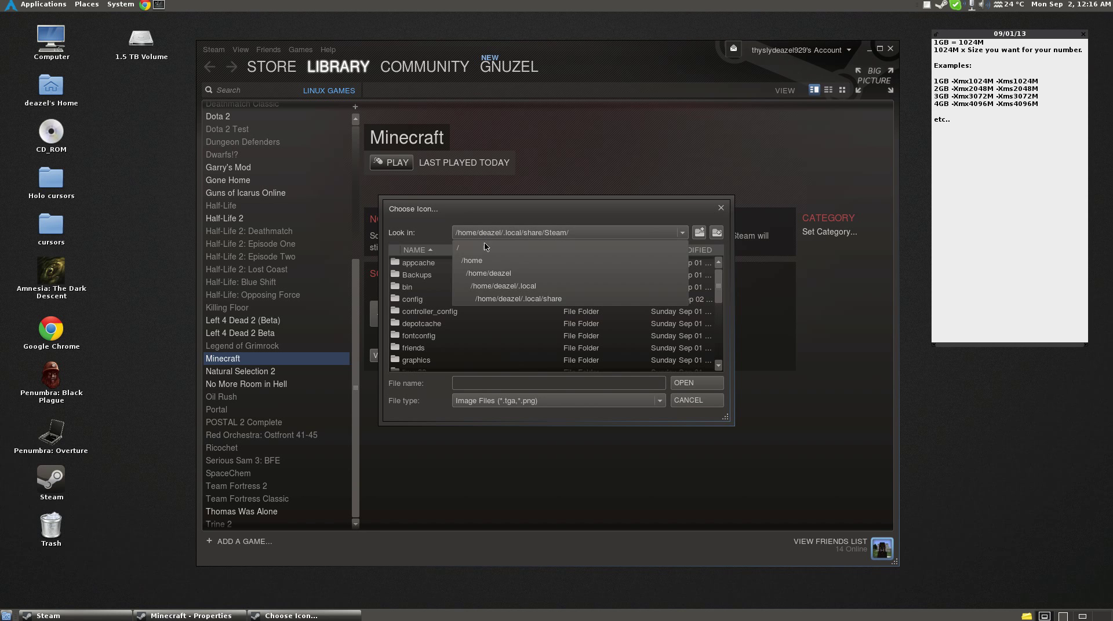
pyautogui.click(487, 248)
pyautogui.doubleClick(430, 265)
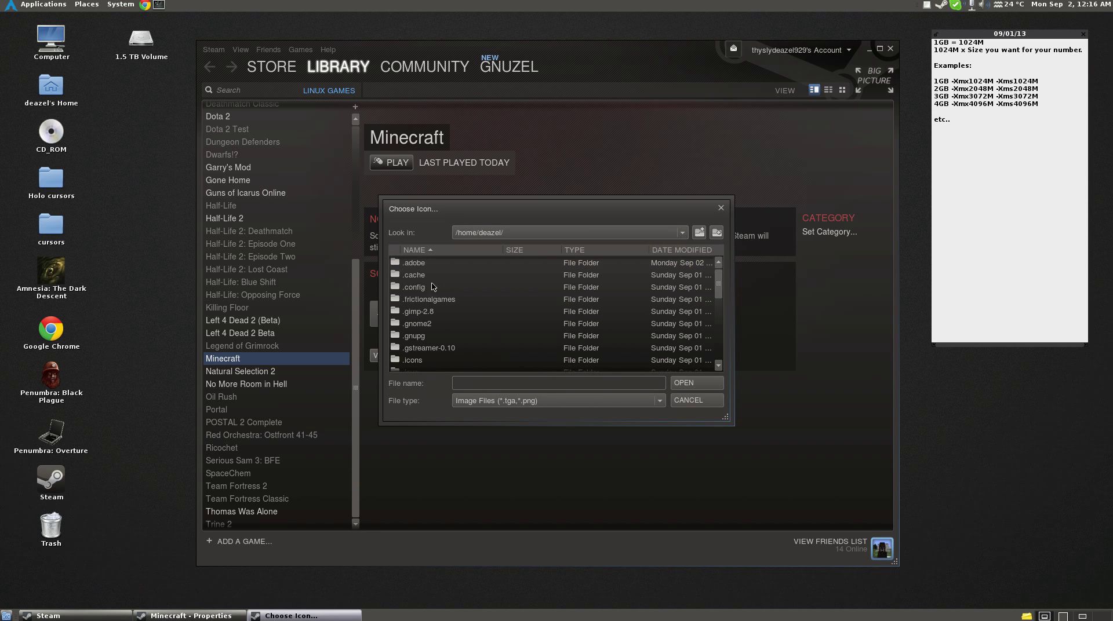
pyautogui.scroll(-5, 452, 292)
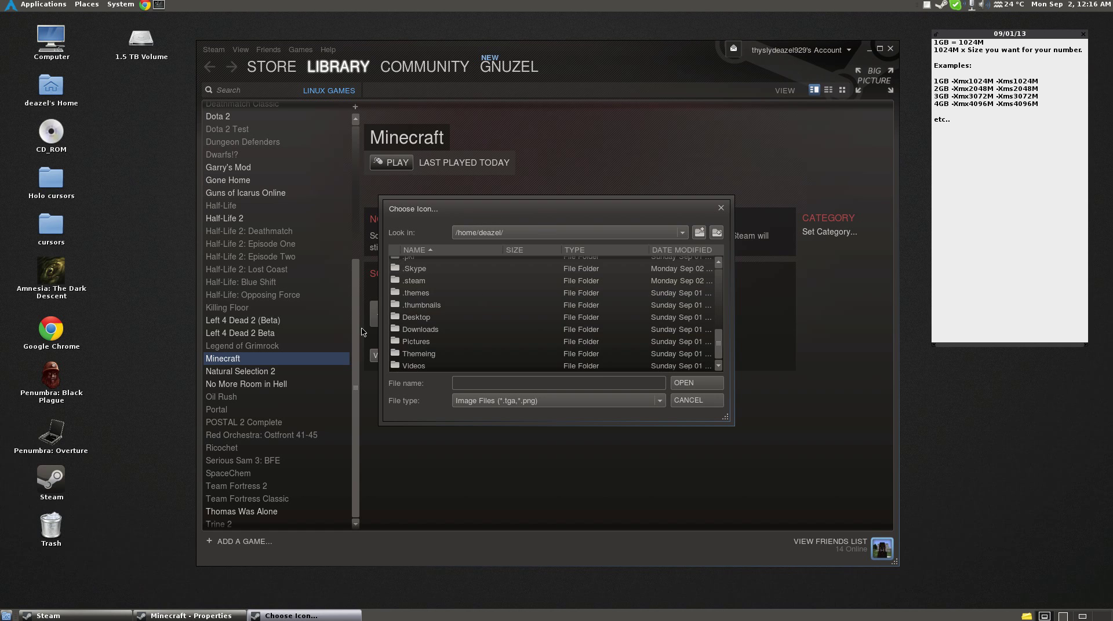
pyautogui.doubleClick(410, 330)
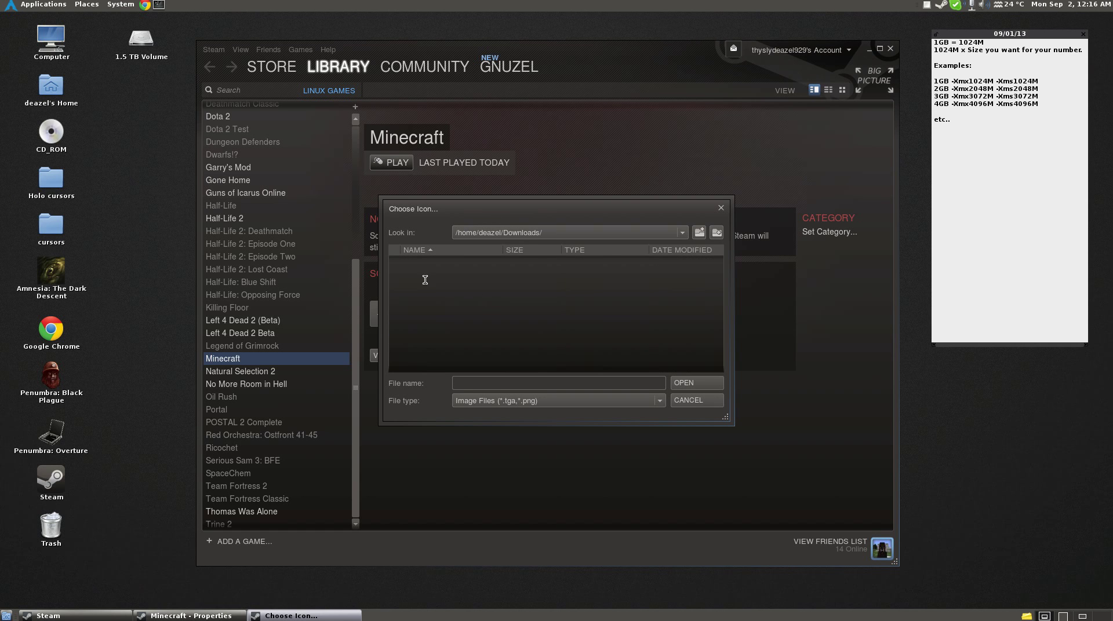
pyautogui.click(681, 400)
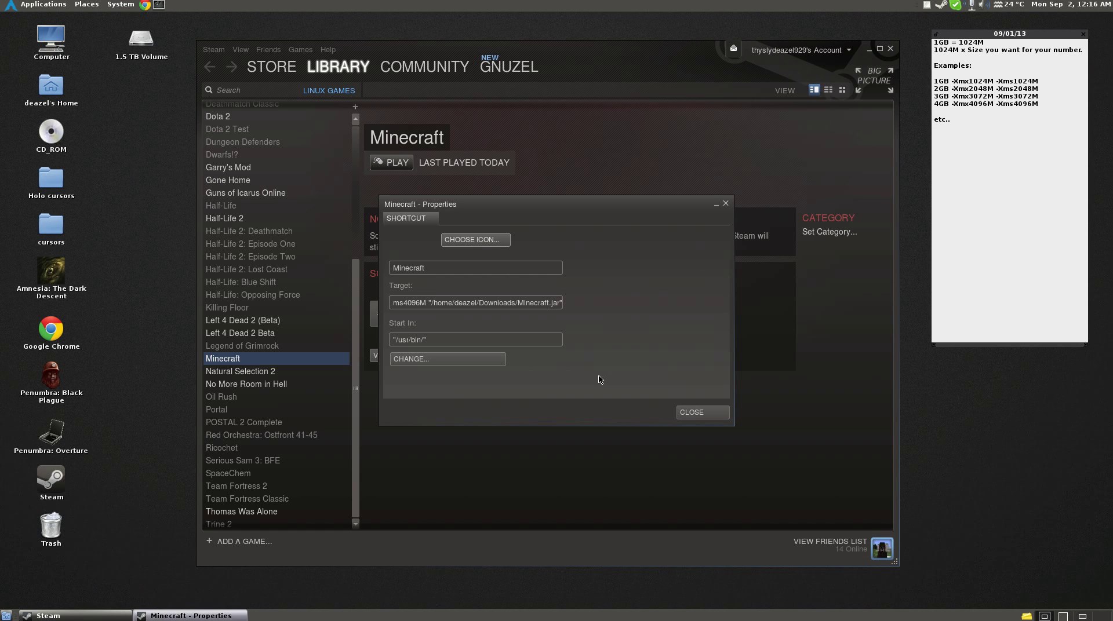
# Step: Switch to Google Chrome in a new window and search for "Minecraft icon"
pyautogui.rightClick(144, 7)
pyautogui.click(153, 17)
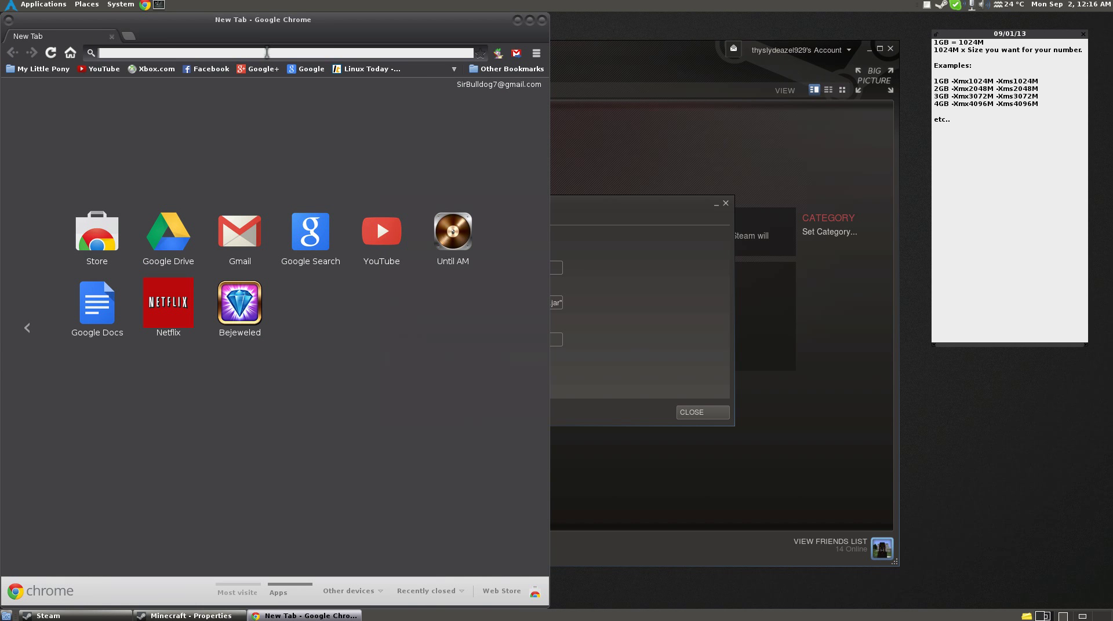
pyautogui.write('Minecraft icon')
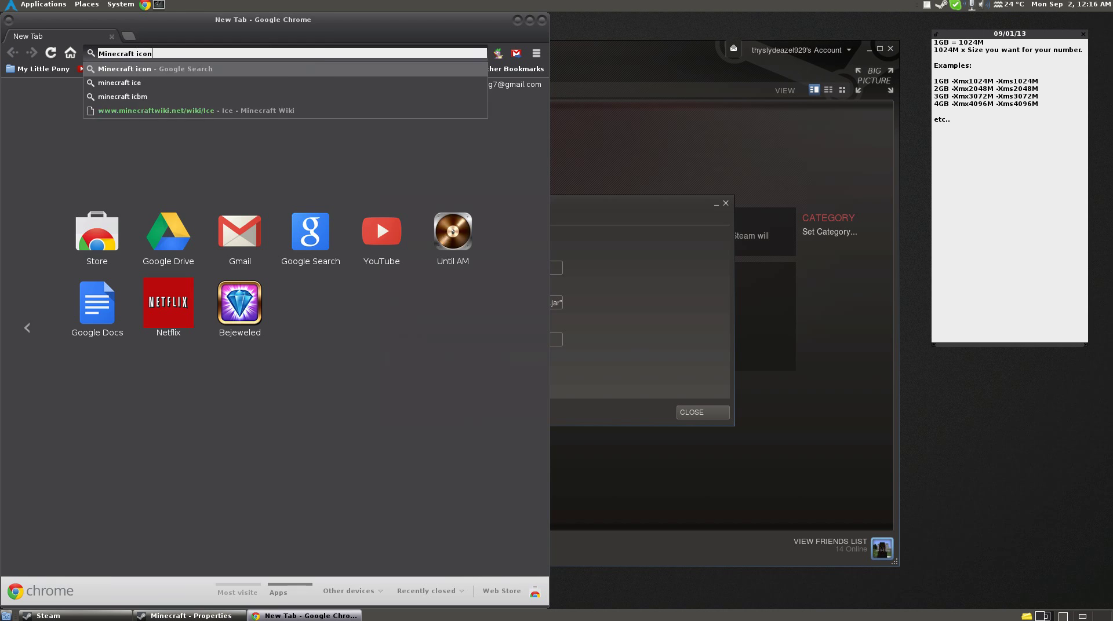
pyautogui.press('Return')
# Step: From the grass block image result, pick the suggested diamond ore block picture and open its original image
pyautogui.moveTo(168, 219)
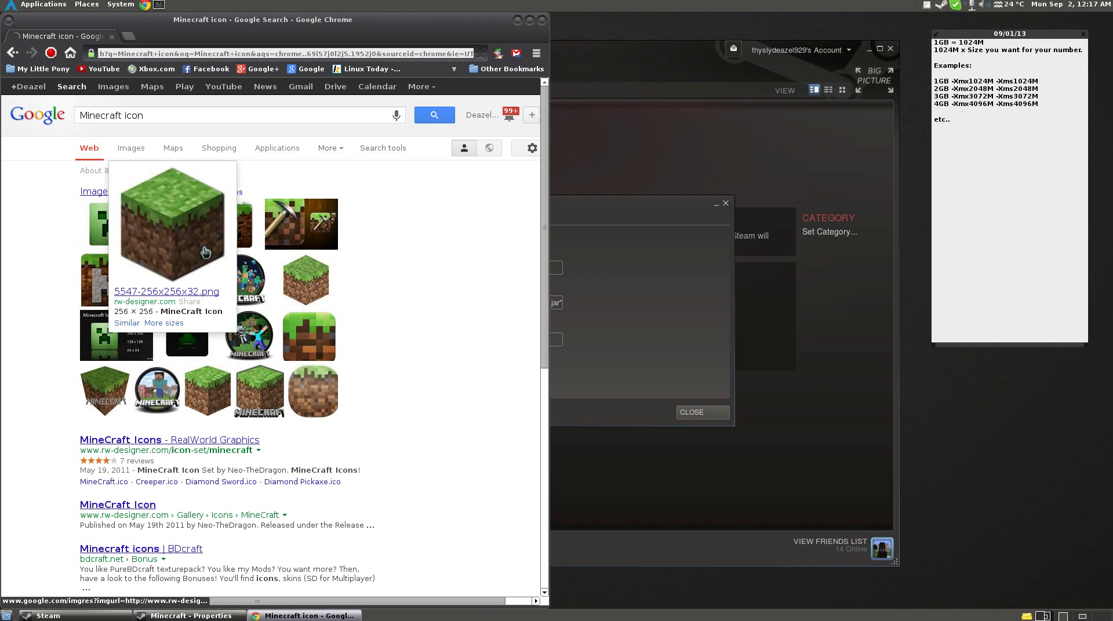
pyautogui.click(173, 237)
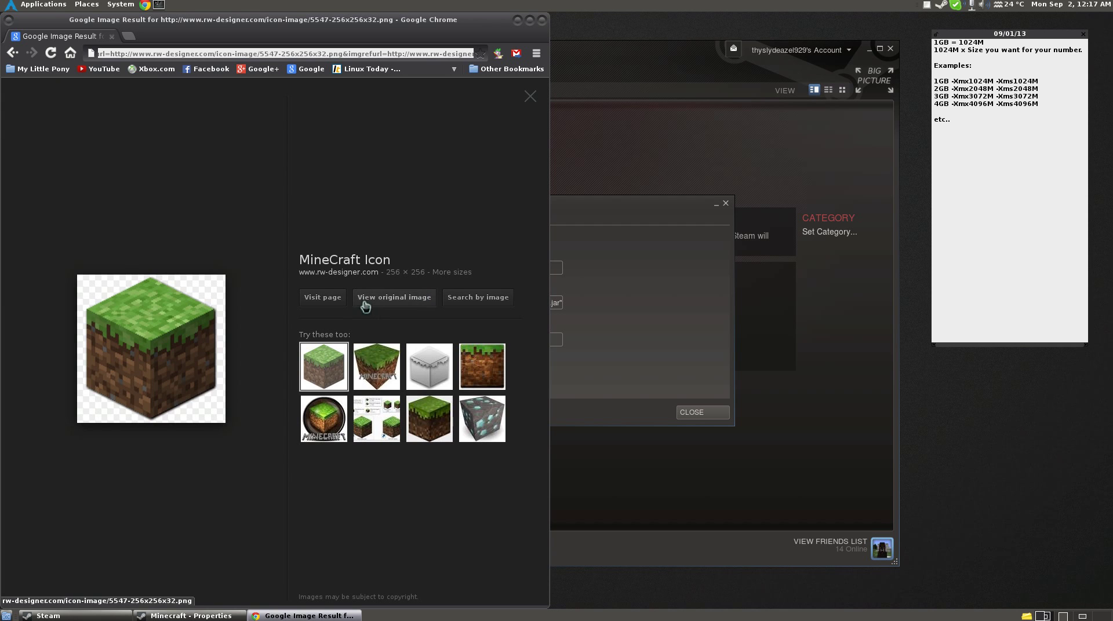
pyautogui.click(485, 419)
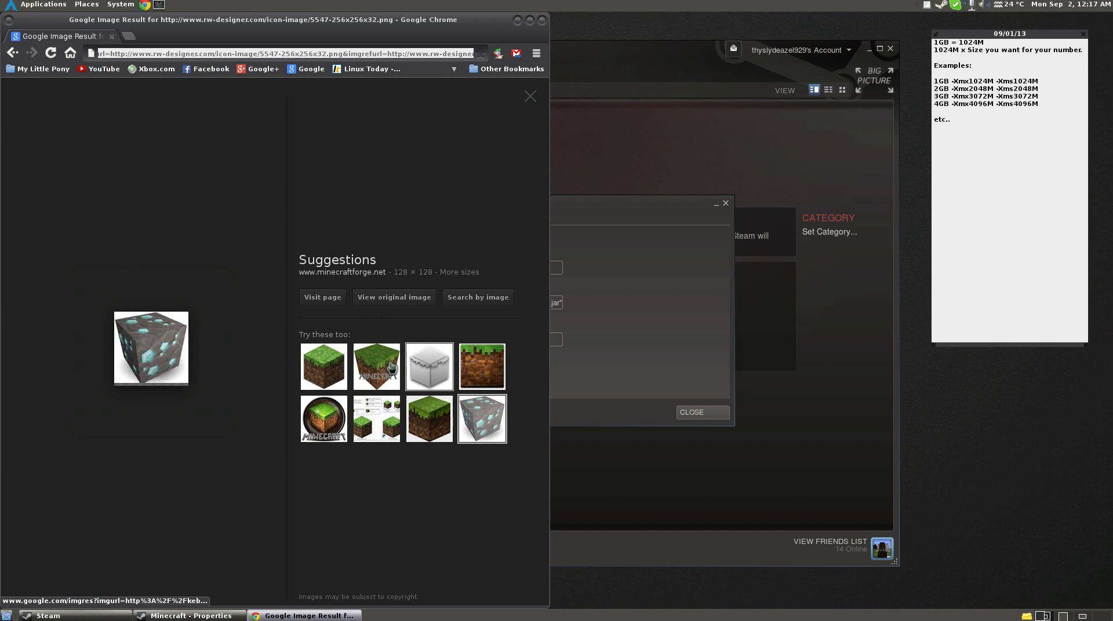
pyautogui.click(384, 294)
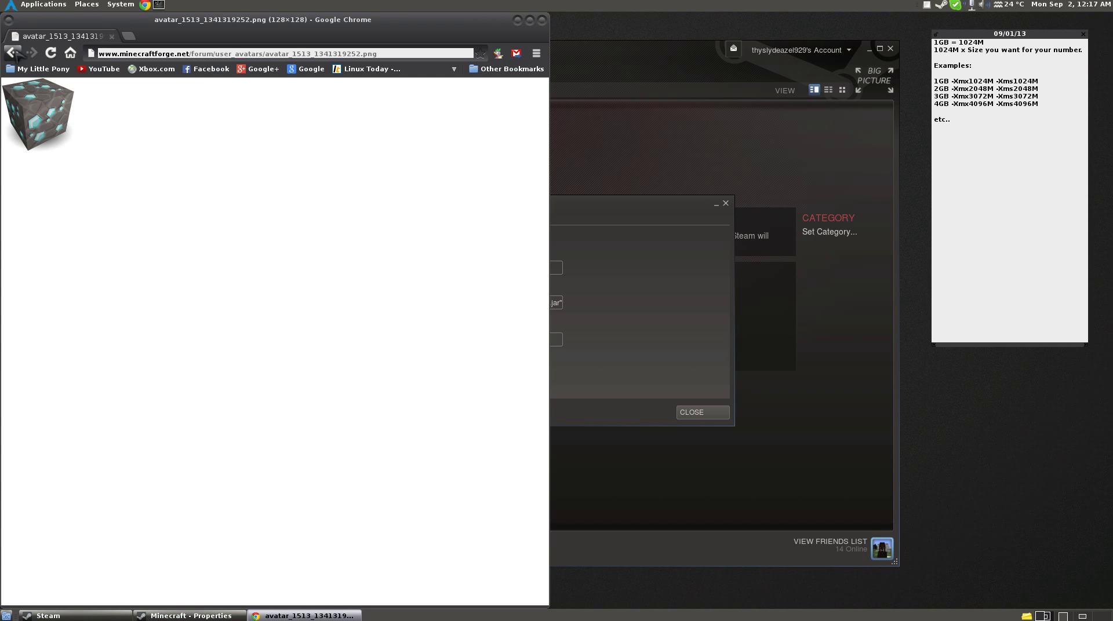
# Step: Start saving the diamond ore image and create a folder named .icons inside Pictures as its destination
pyautogui.rightClick(49, 140)
pyautogui.click(63, 146)
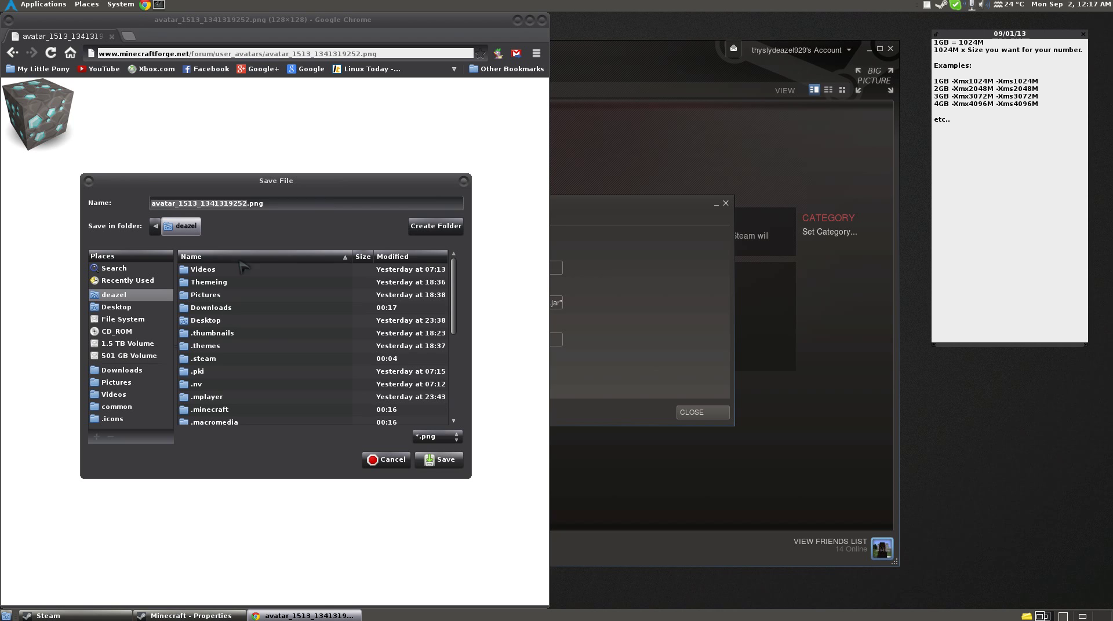
pyautogui.doubleClick(240, 294)
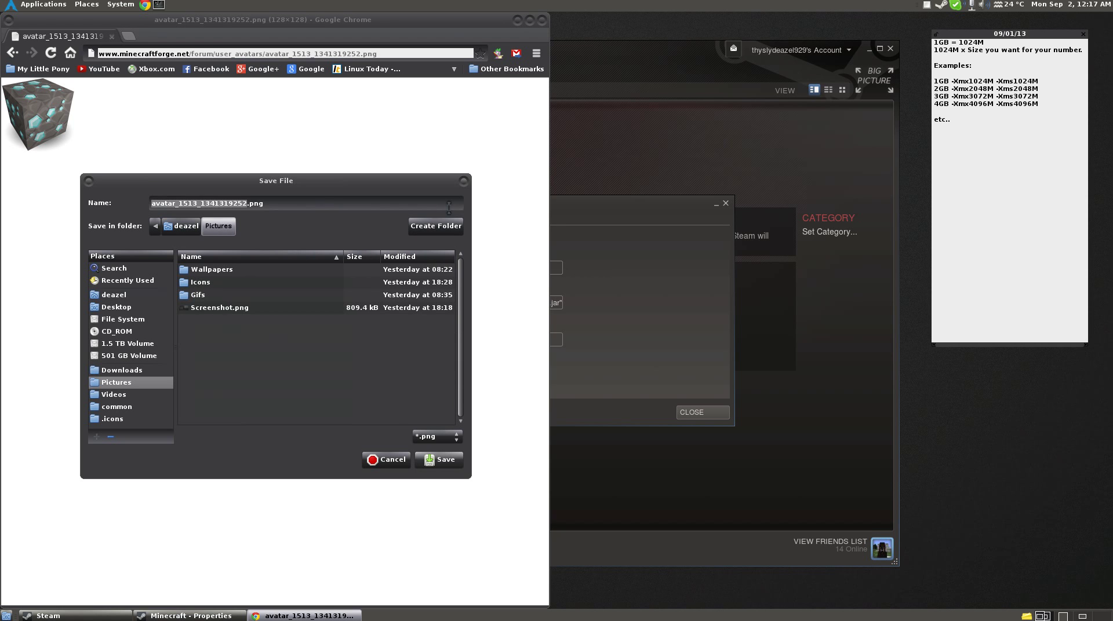
pyautogui.click(455, 229)
pyautogui.write('.icons')
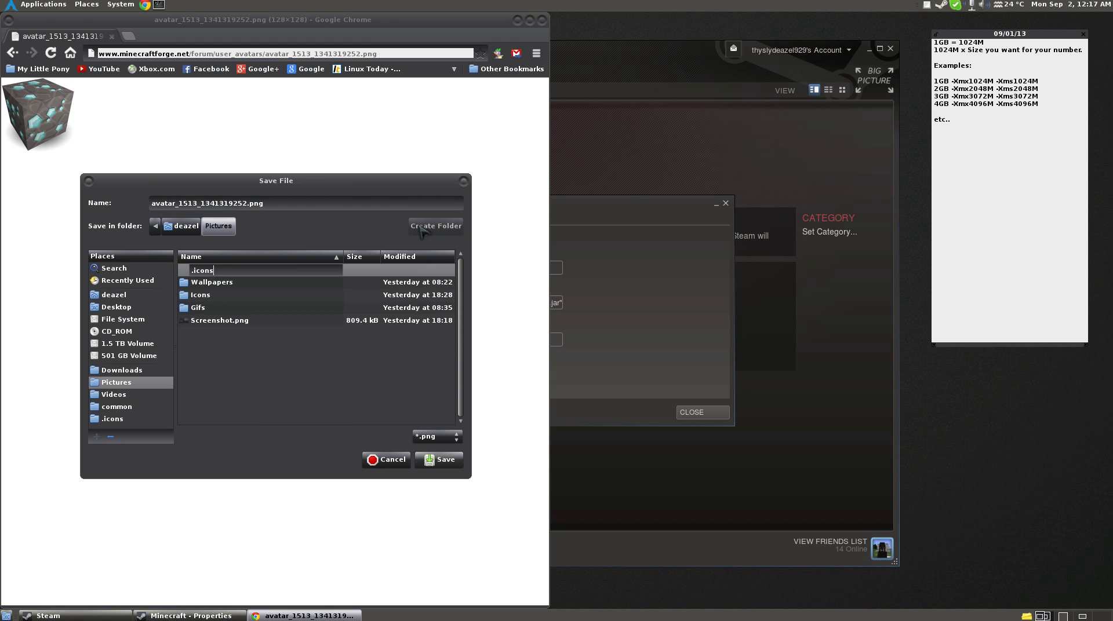
pyautogui.press('Return')
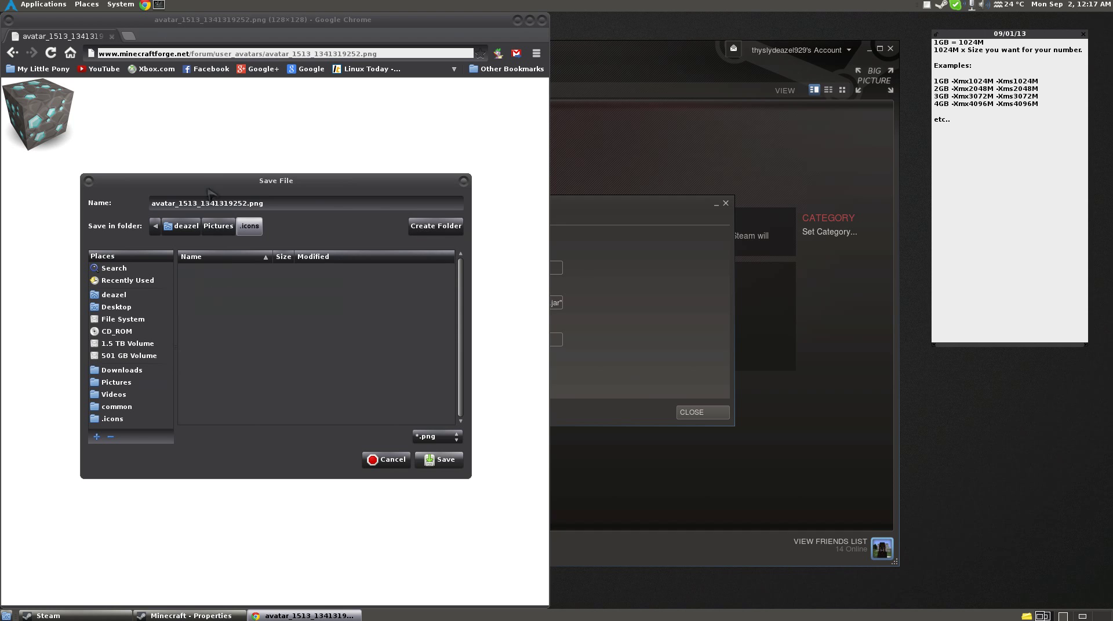
# Step: Save the image as minecraft.png in the .icons folder and close the browser window
pyautogui.doubleClick(213, 198)
pyautogui.press('BackSpace')
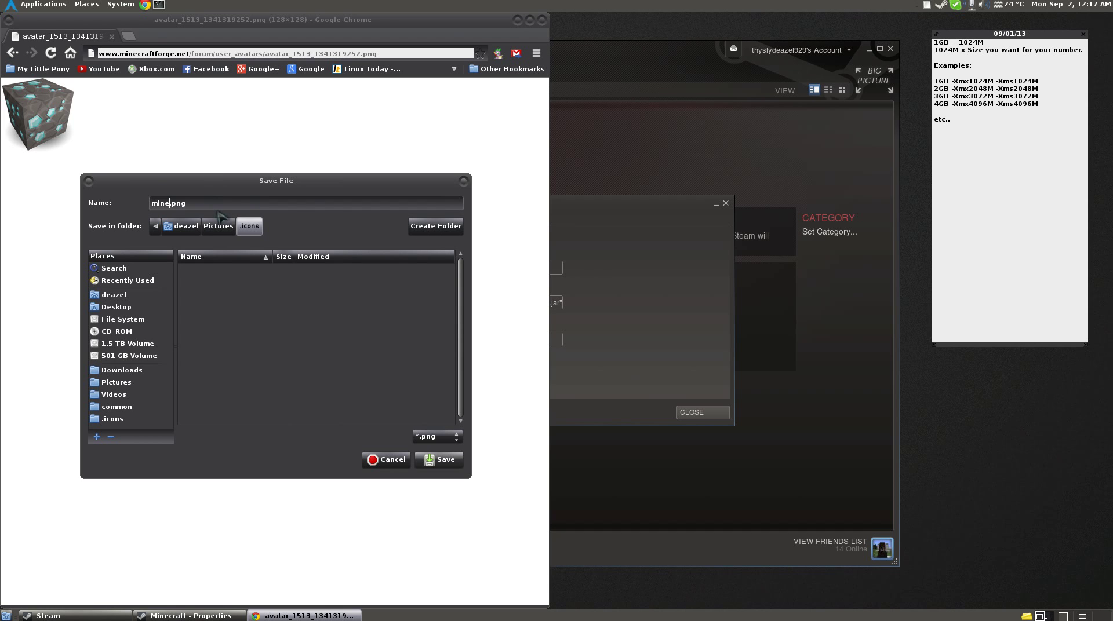
pyautogui.press('Return')
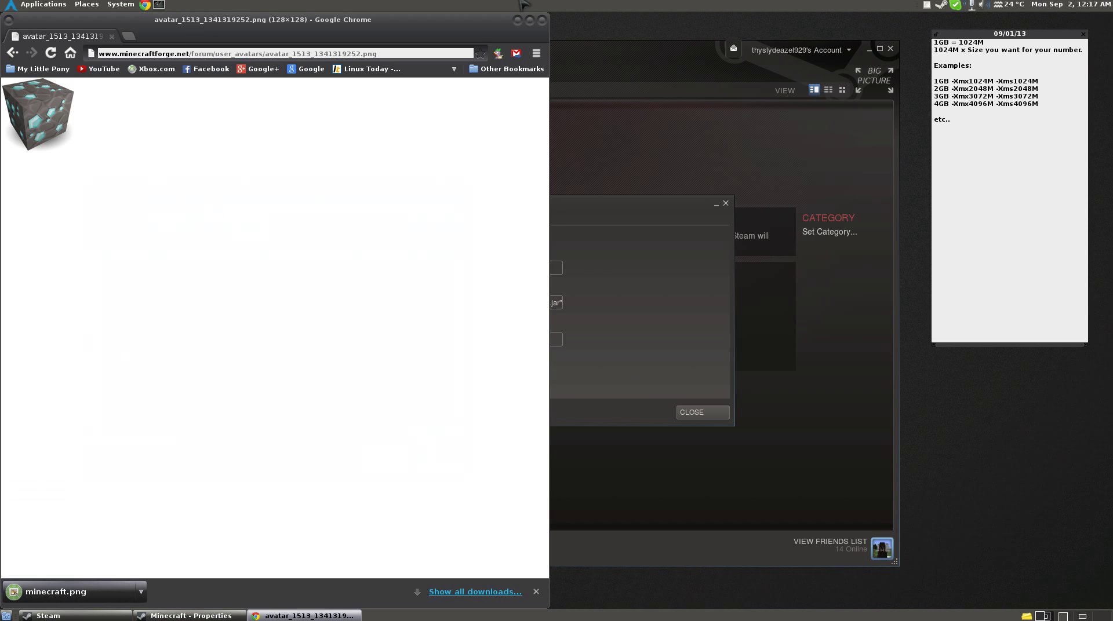
pyautogui.click(542, 23)
# Step: Set the Minecraft shortcut's icon to the saved image from the .icons folder in Pictures and close its properties
pyautogui.click(490, 240)
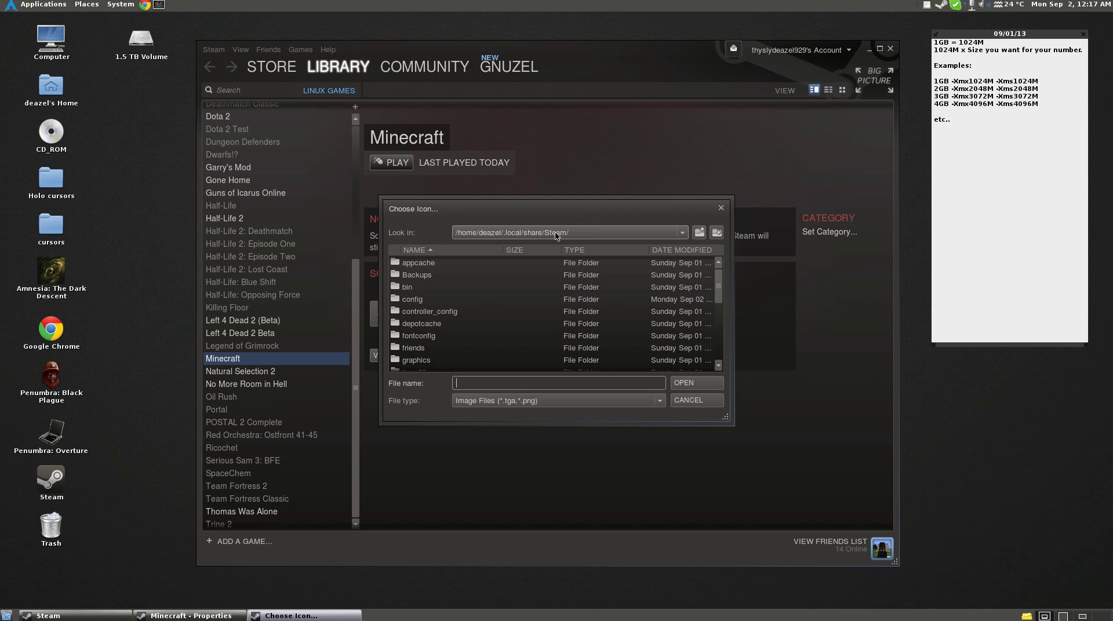
pyautogui.click(522, 233)
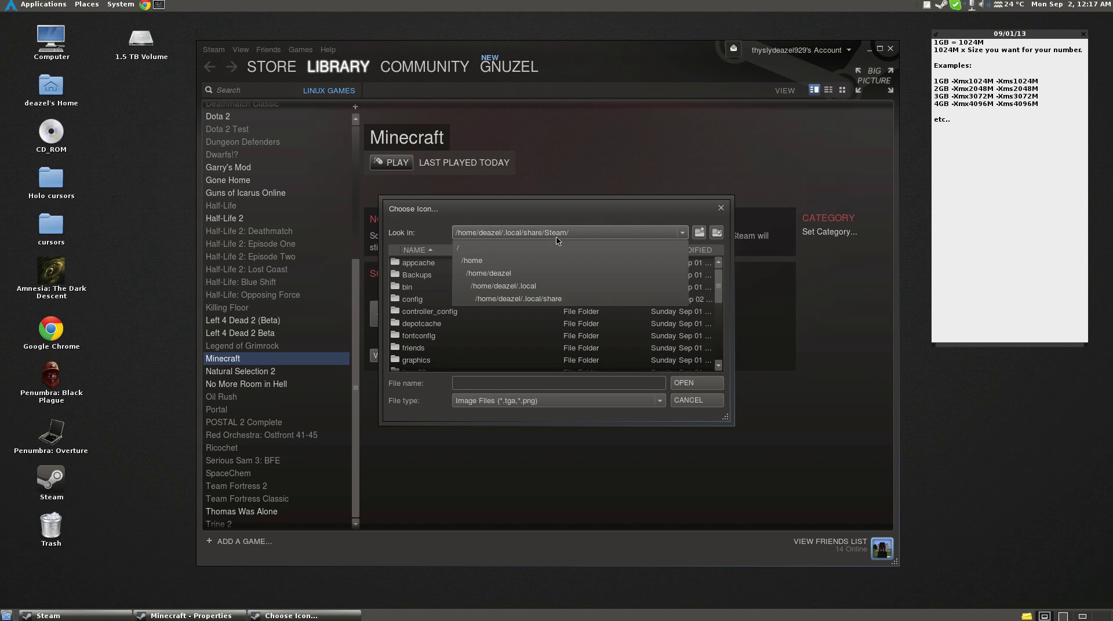
pyautogui.click(524, 272)
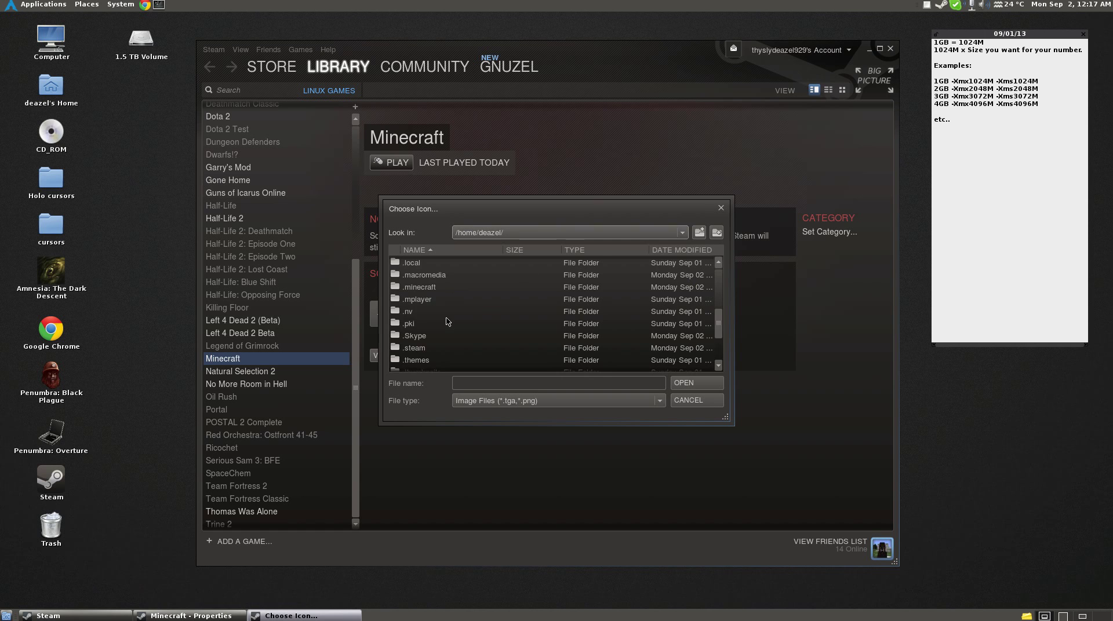
pyautogui.scroll(-4, 431, 319)
pyautogui.doubleClick(433, 342)
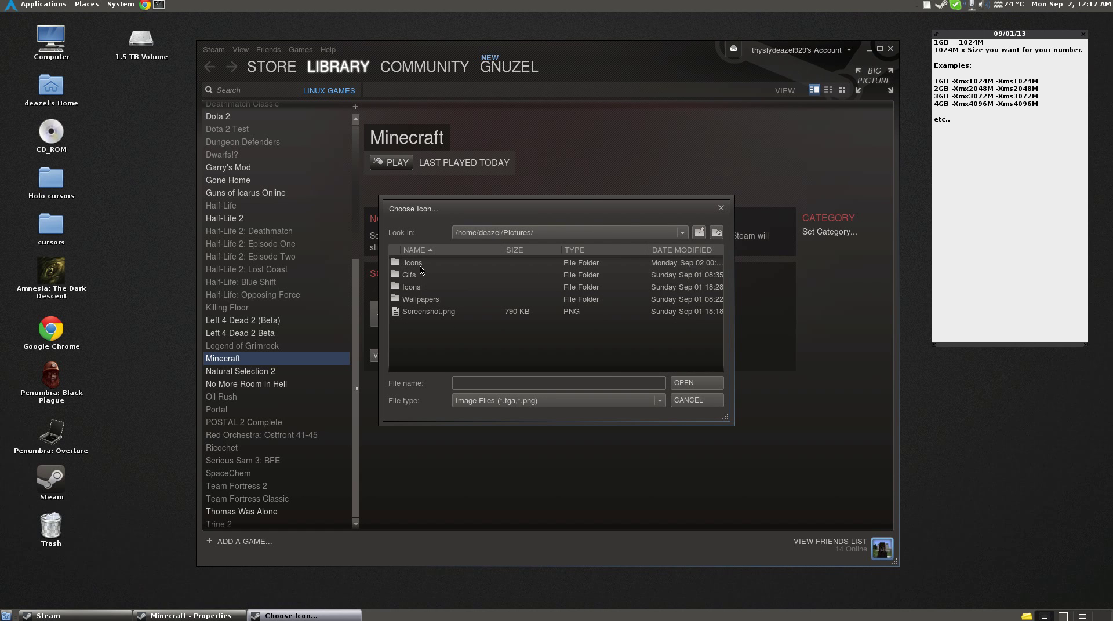
pyautogui.doubleClick(413, 263)
pyautogui.doubleClick(411, 264)
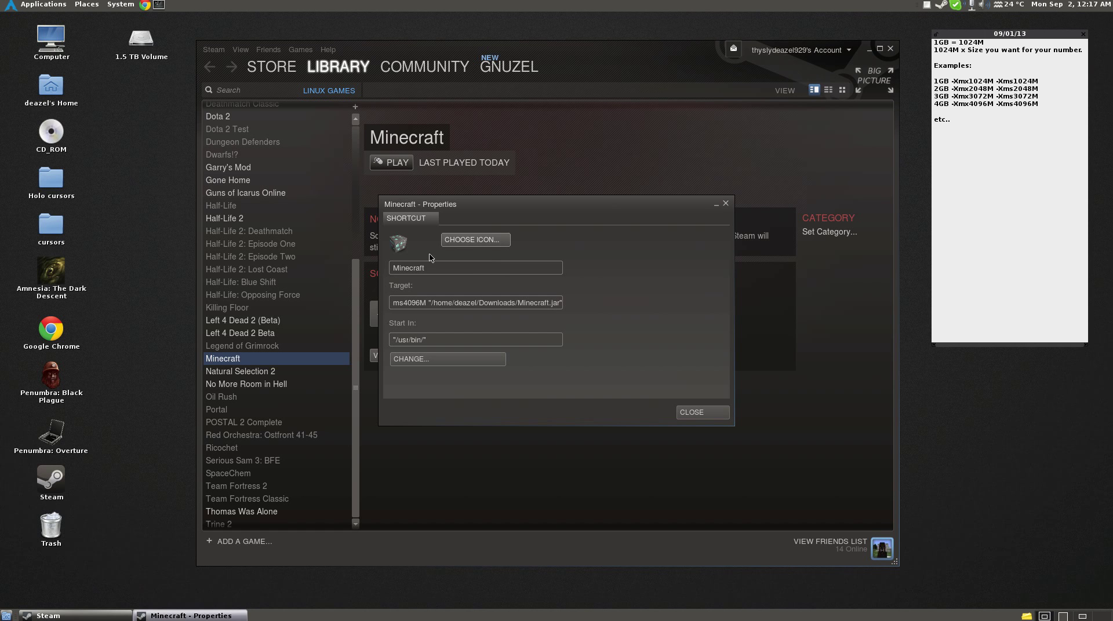
pyautogui.click(702, 412)
# Step: Switch to other games in the library and back to Minecraft to check its icon
pyautogui.click(261, 295)
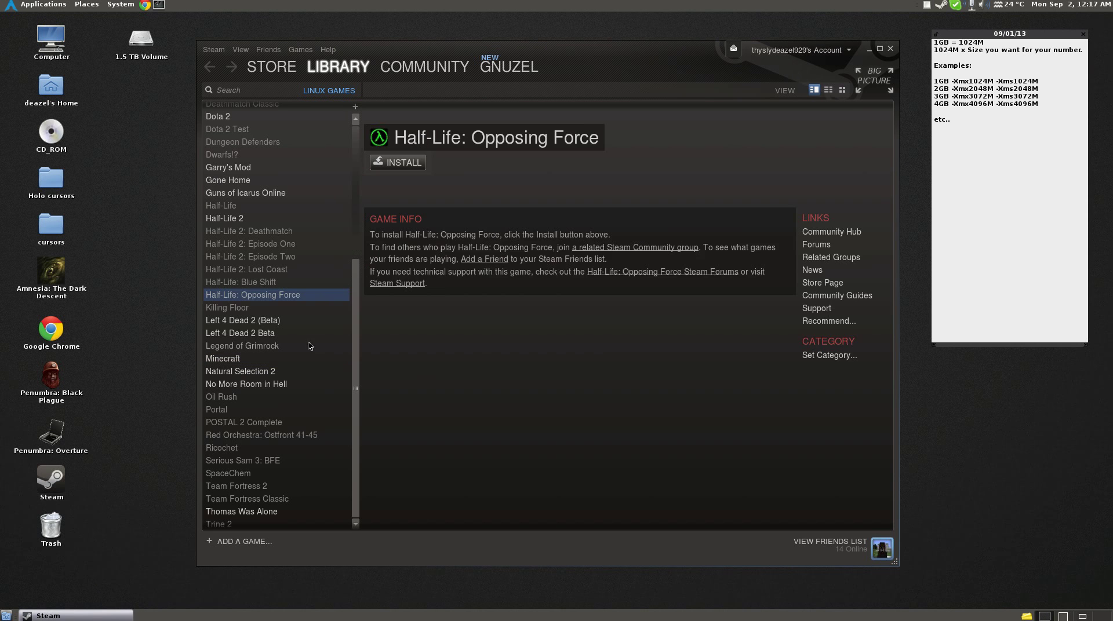
pyautogui.click(301, 346)
pyautogui.click(305, 358)
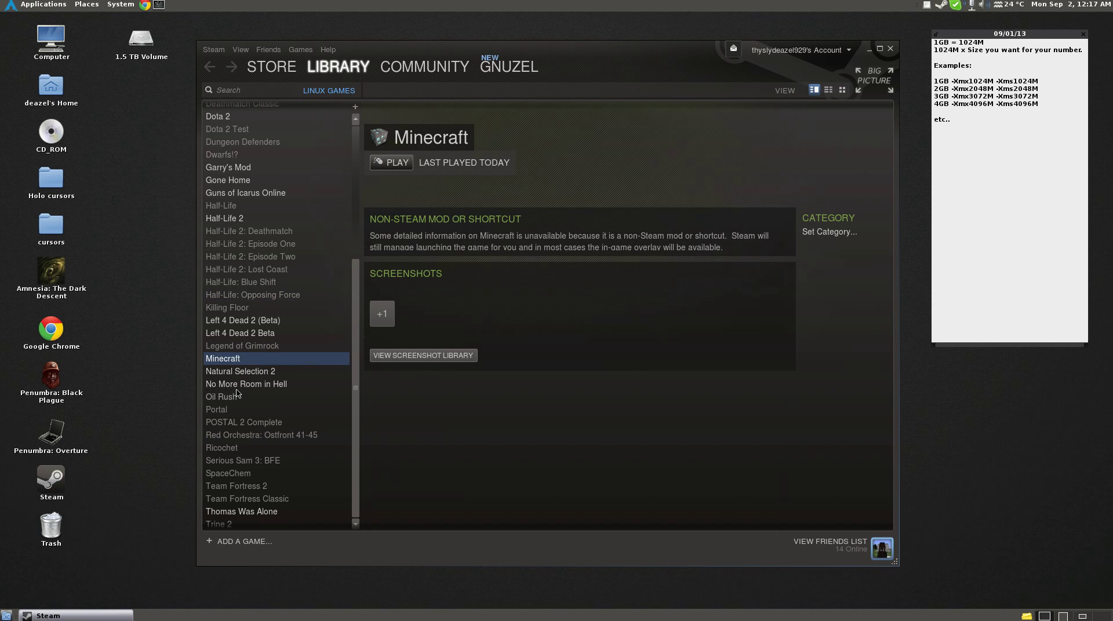
# Step: Create a desktop shortcut for Minecraft from the Steam library
pyautogui.rightClick(231, 360)
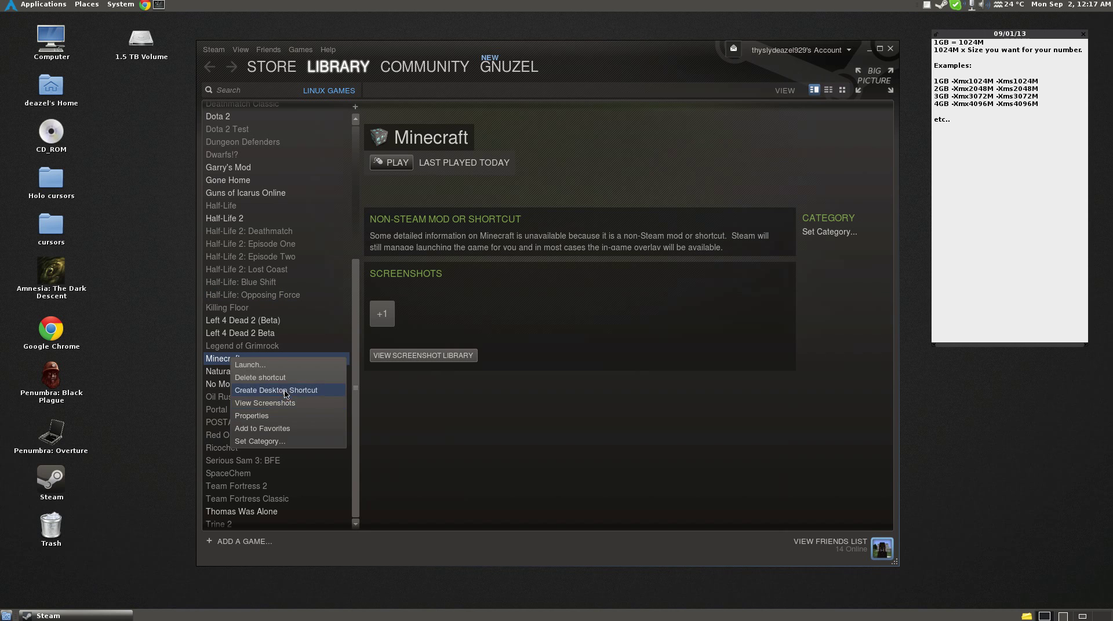
pyautogui.click(287, 389)
pyautogui.click(547, 330)
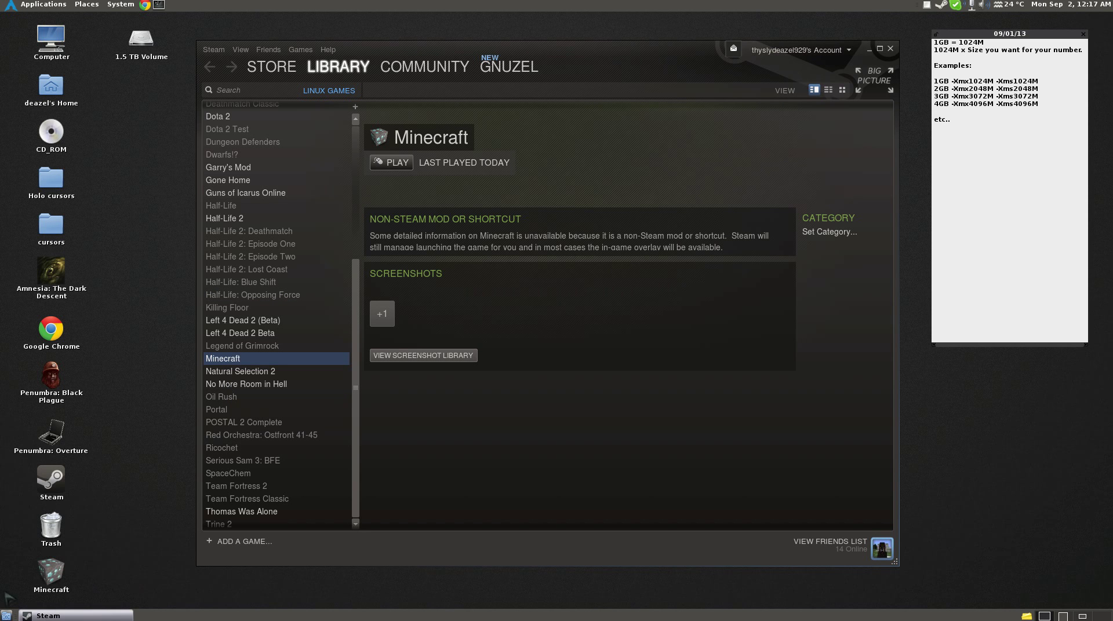
# Step: Launch Minecraft from its desktop shortcut, minimize the Steam window, and start the game from the launcher
pyautogui.rightClick(37, 590)
pyautogui.click(62, 393)
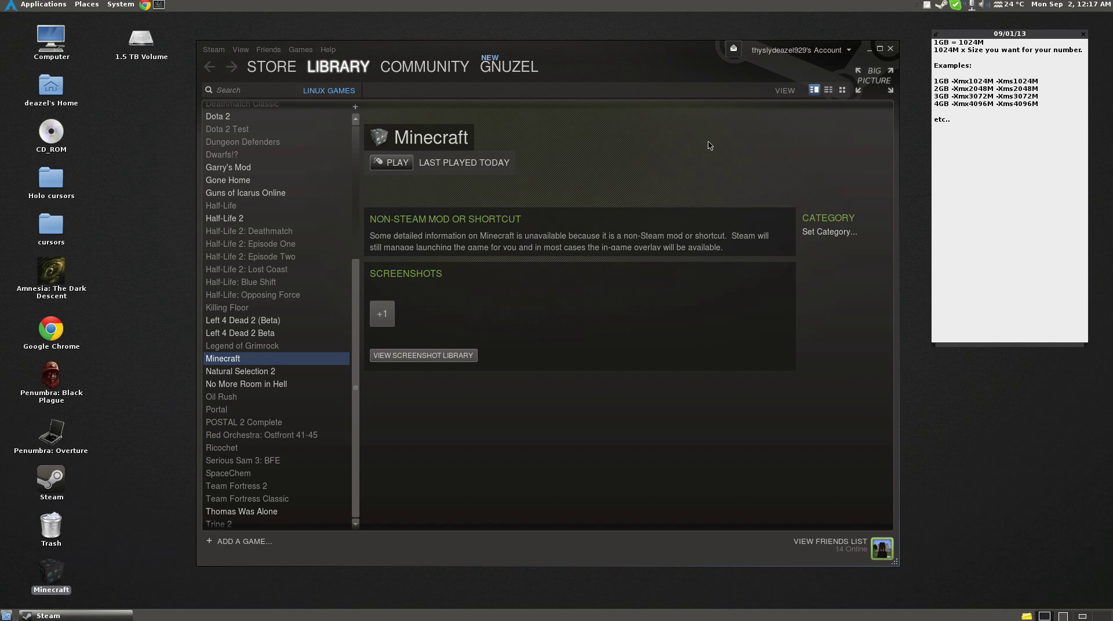
pyautogui.click(869, 49)
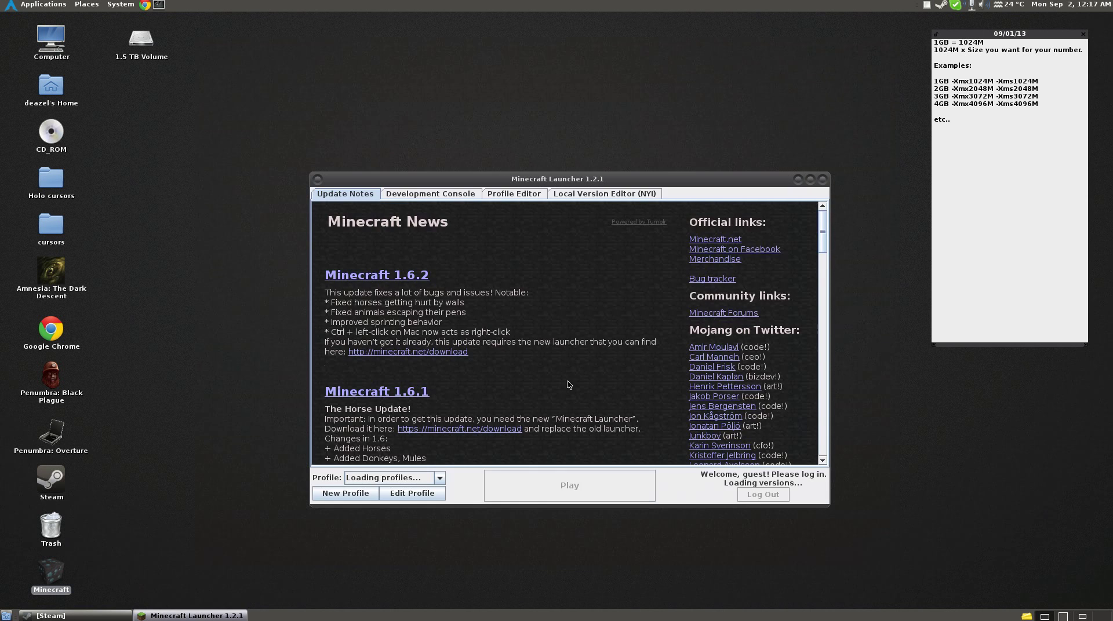
pyautogui.click(572, 494)
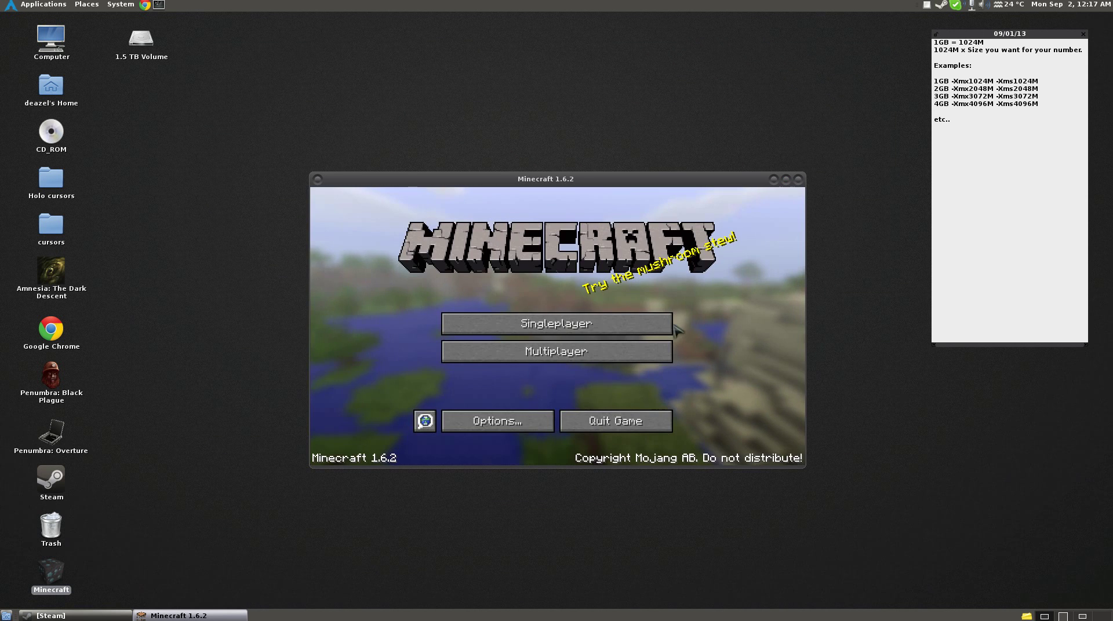
# Step: Open the Steam overlay's web browser over the title screen, search Google for "penguins", and browse the image results
pyautogui.hotkey('shift', 'Tab')
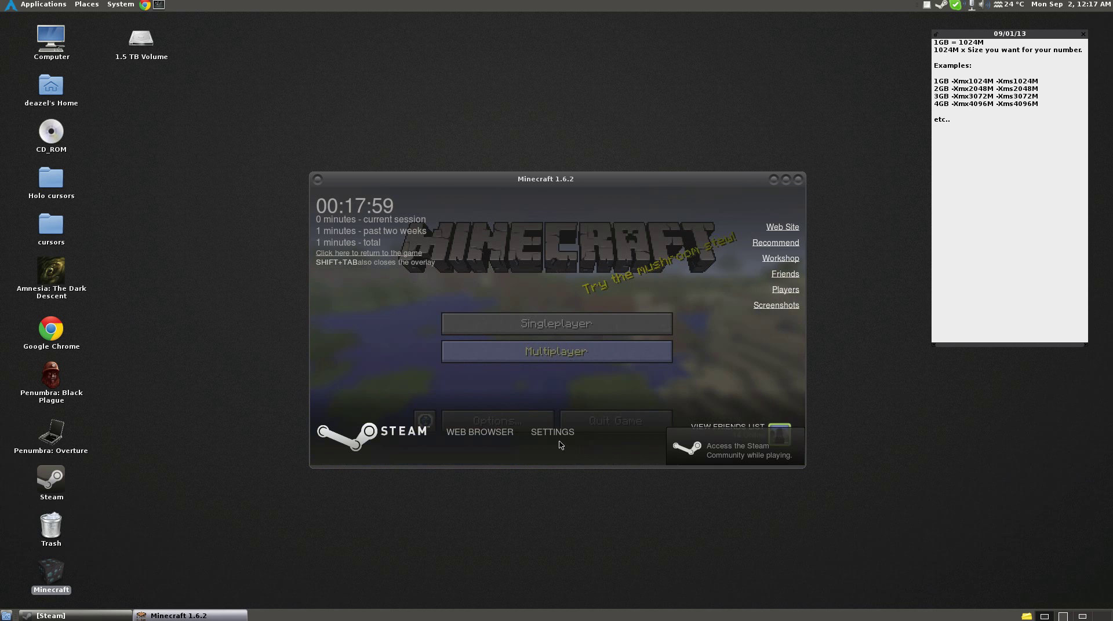
pyautogui.click(485, 432)
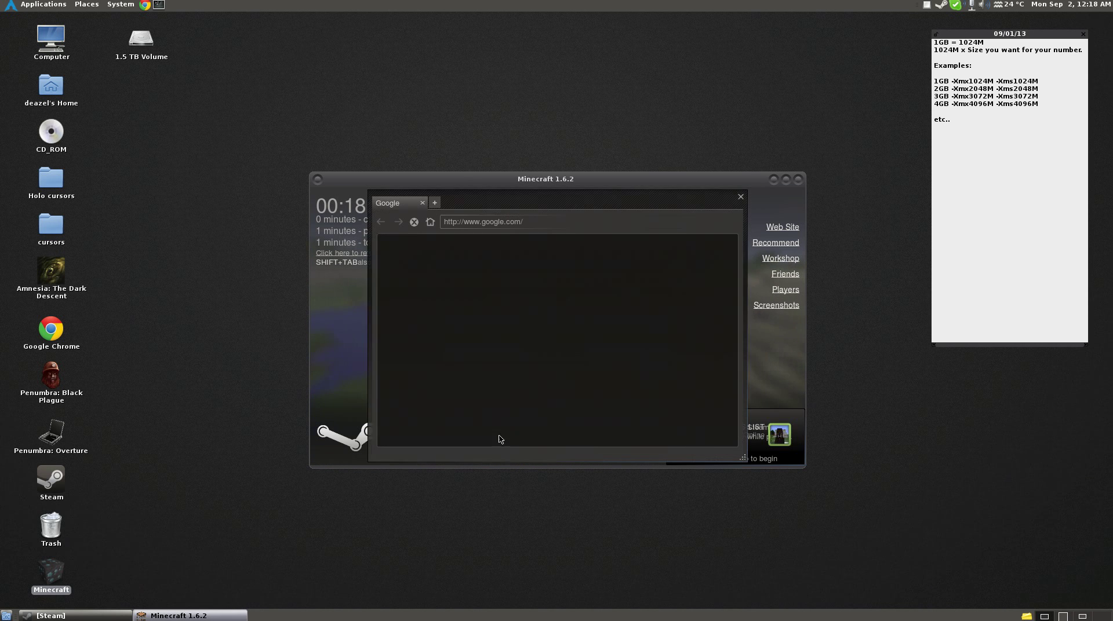
pyautogui.click(506, 221)
pyautogui.click(548, 398)
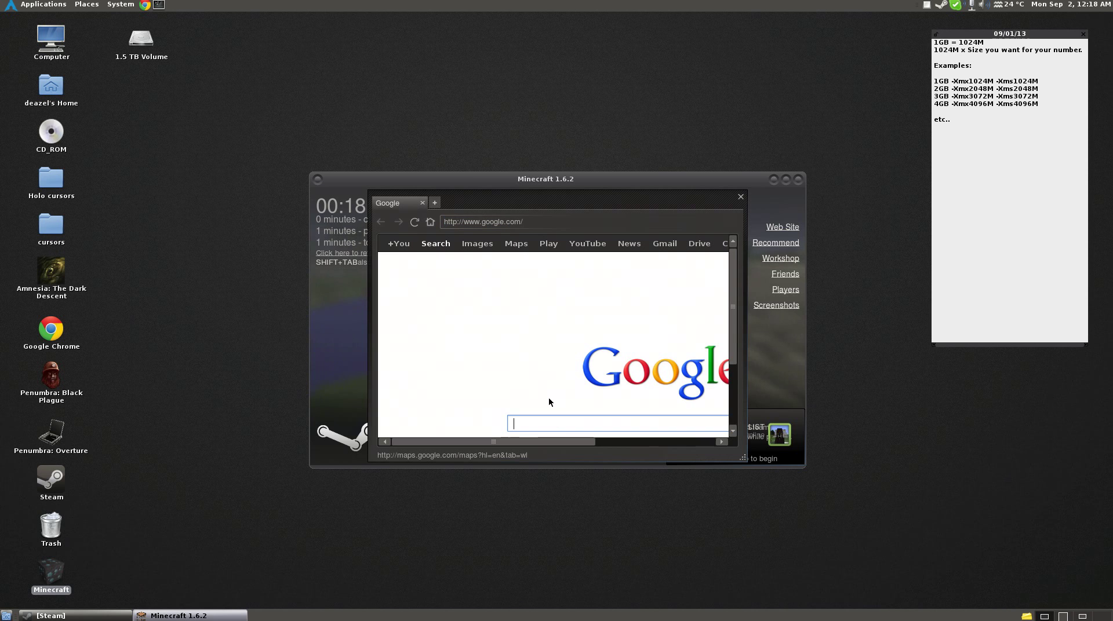
pyautogui.write('penguins')
pyautogui.press('Return')
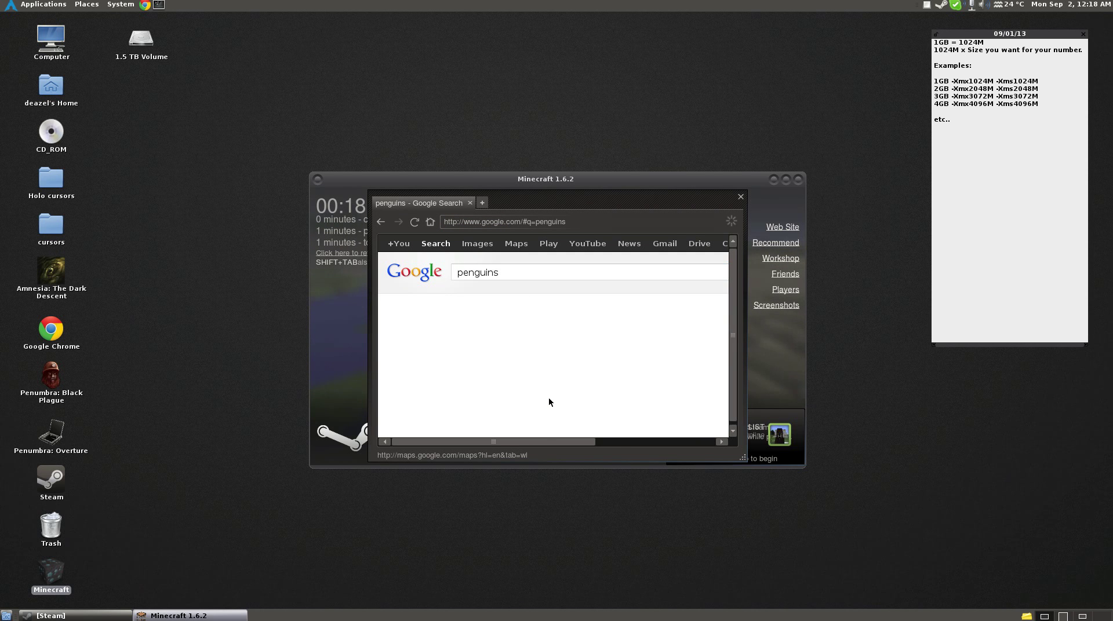
pyautogui.scroll(-10, 550, 433)
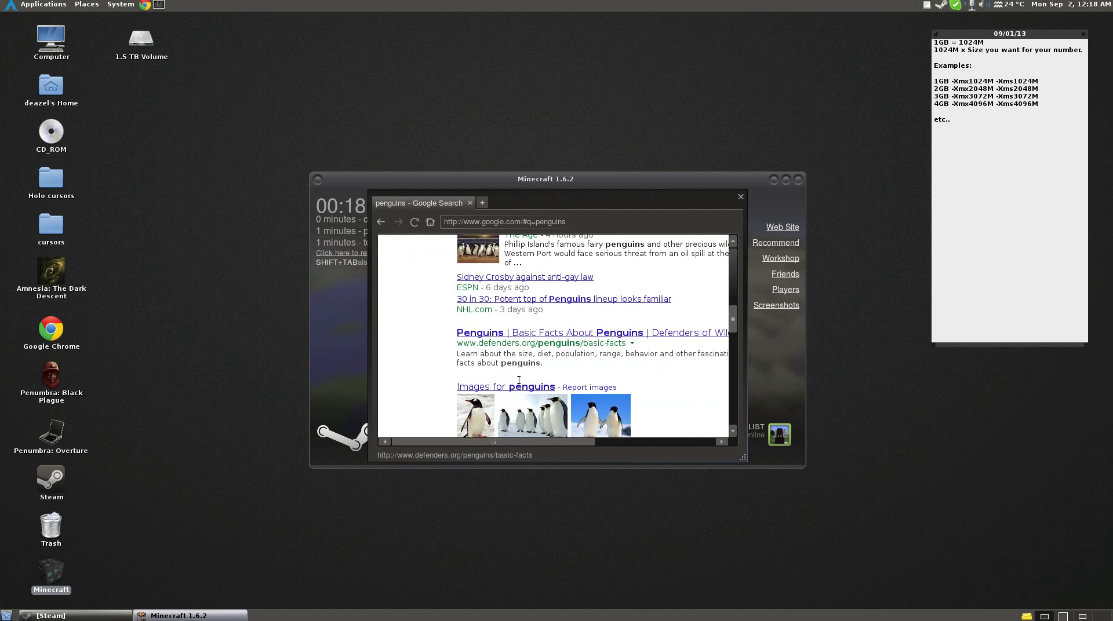
pyautogui.click(520, 386)
pyautogui.scroll(-5, 542, 340)
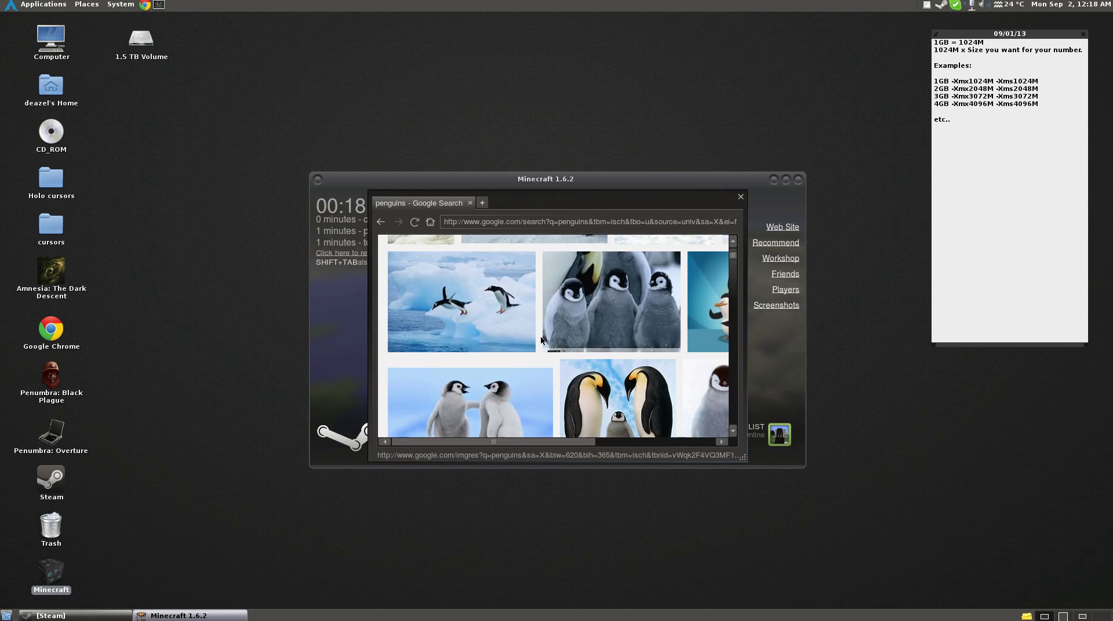
# Step: Dismiss the Steam overlay and close the Minecraft game window
pyautogui.hotkey('shift', 'Tab')
pyautogui.click(798, 179)
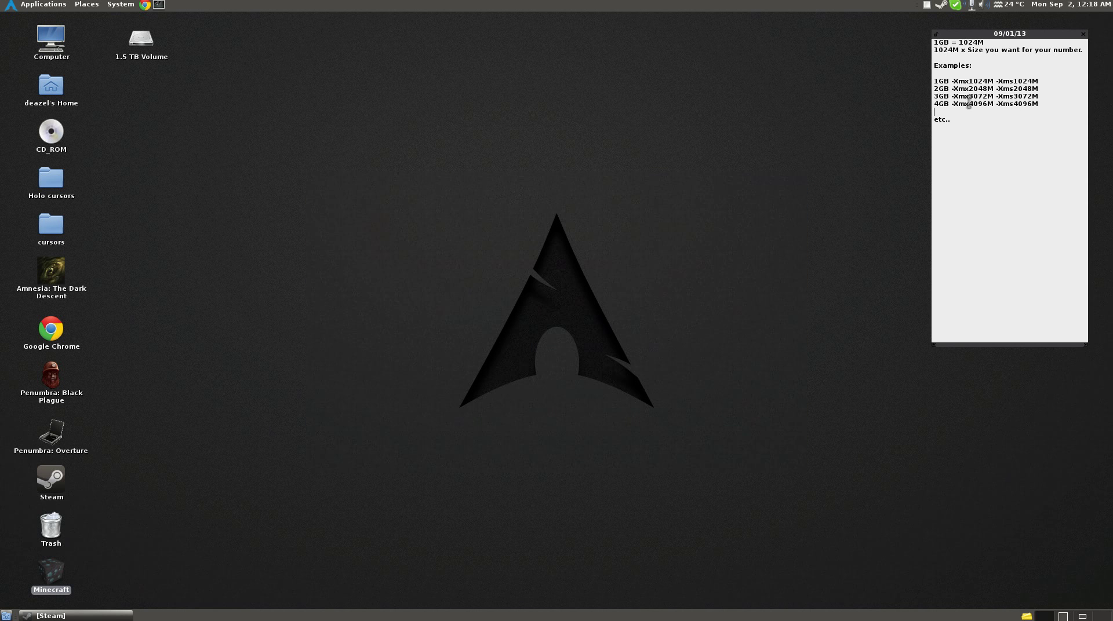